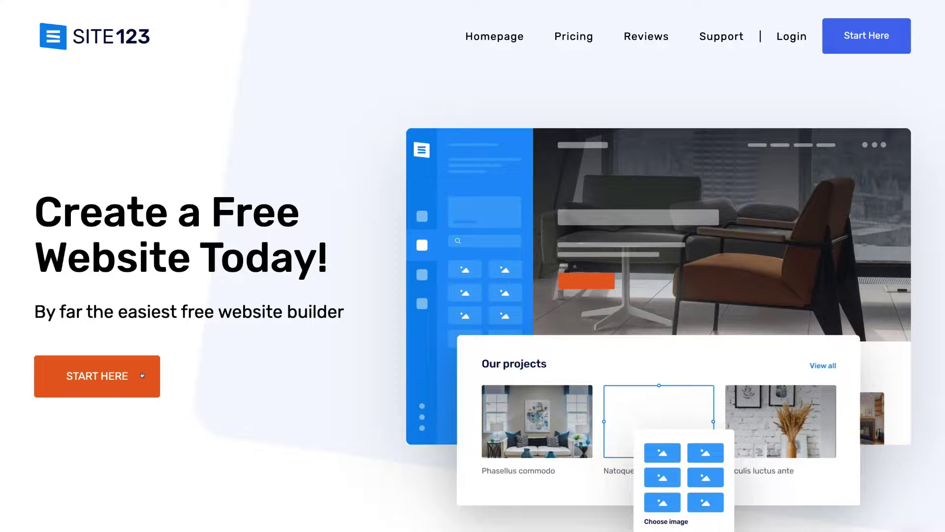
Step: Look through the SITE123 homepage, examining the website templates and the sections describing the builder
scroll(356, 450, down, 5)
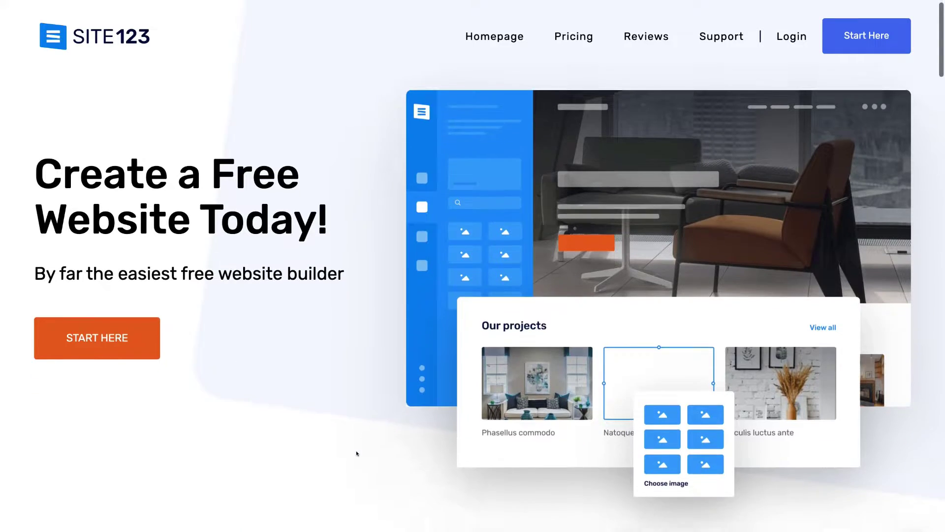
scroll(354, 452, down, 2)
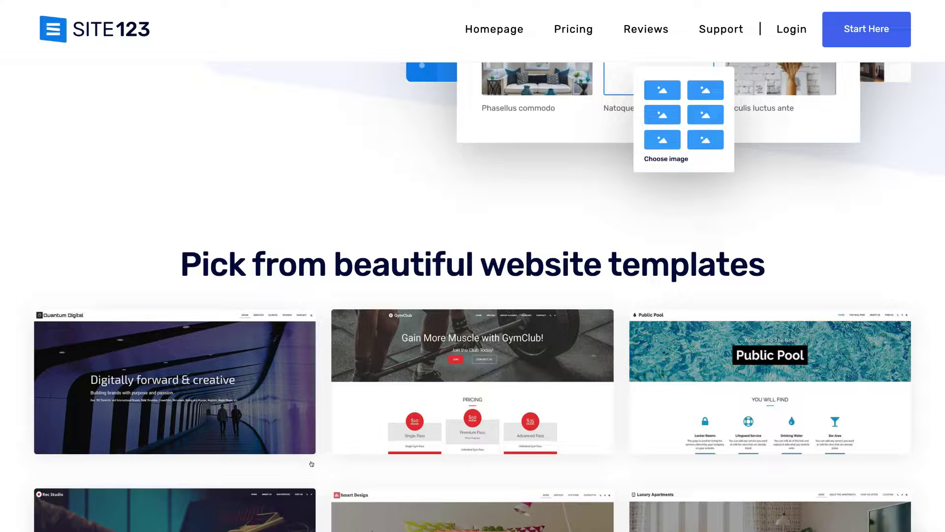
scroll(320, 473, down, 4)
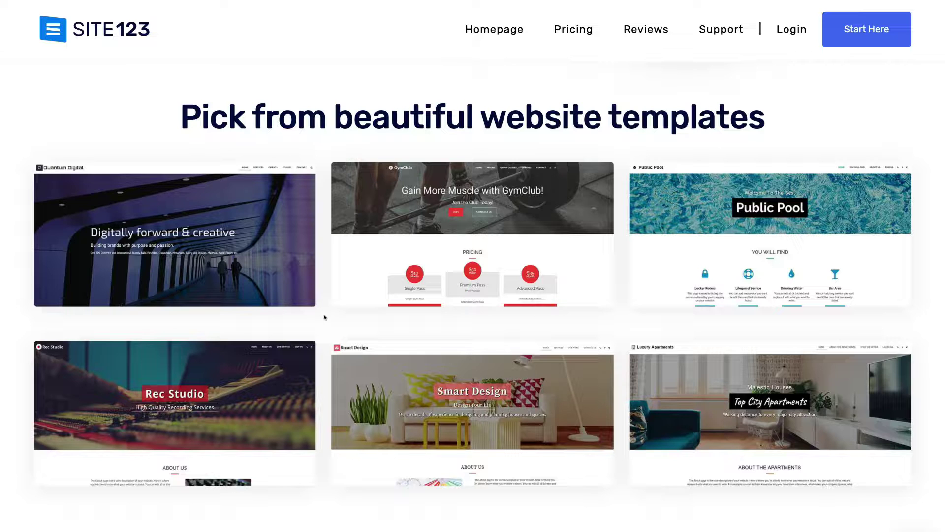
scroll(325, 317, down, 15)
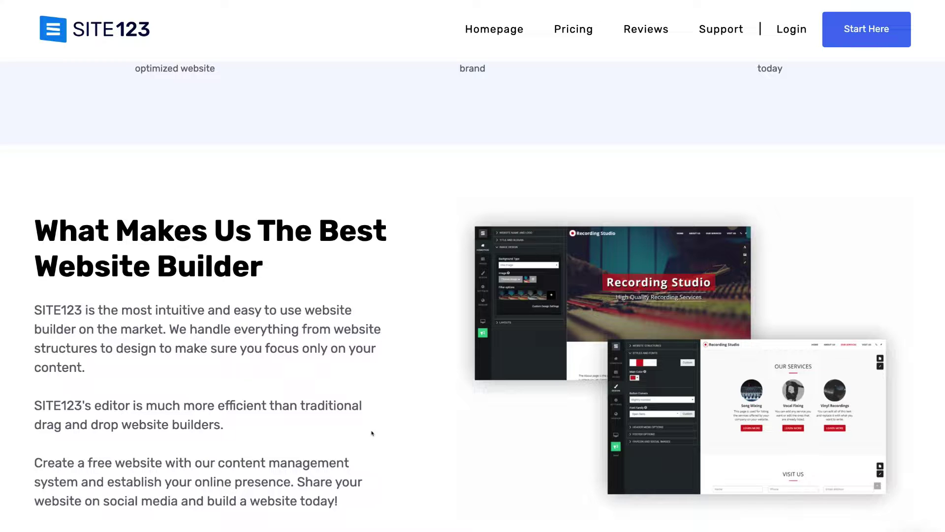
scroll(372, 433, down, 8)
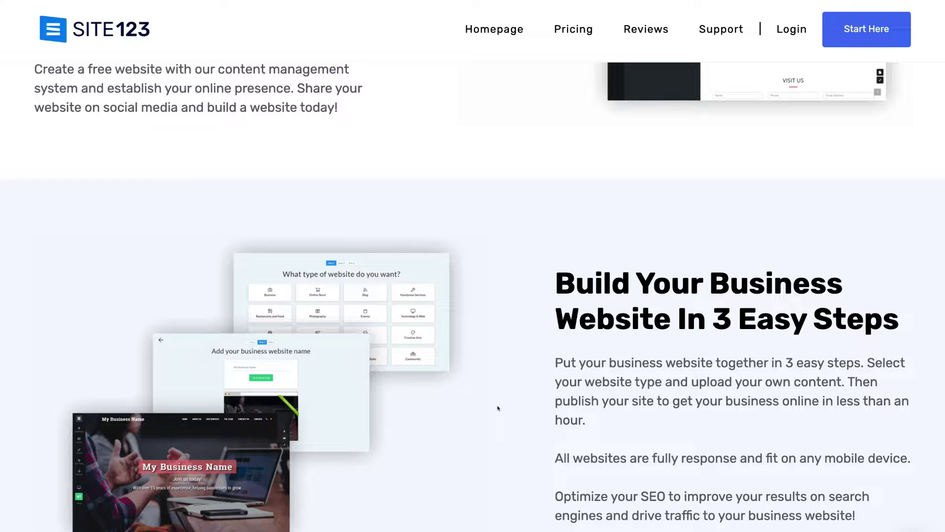
scroll(498, 408, up, 20)
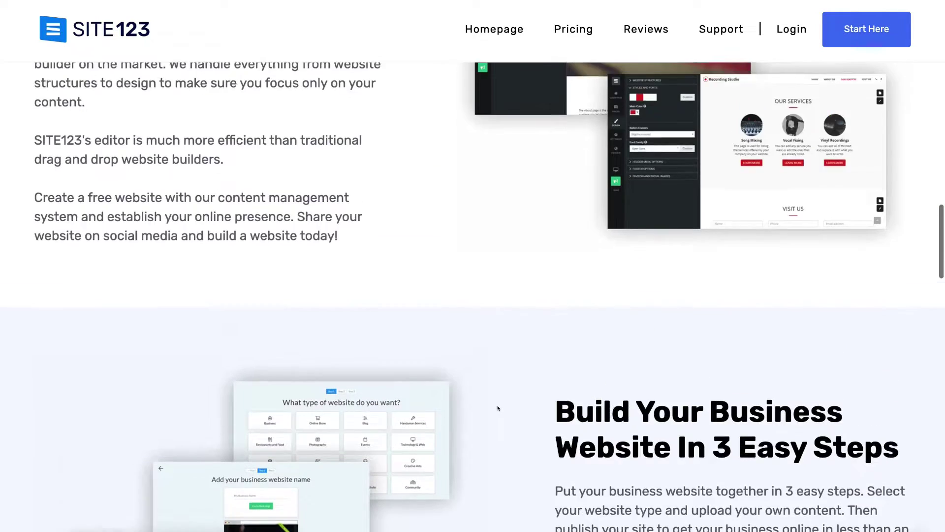
scroll(498, 408, up, 7)
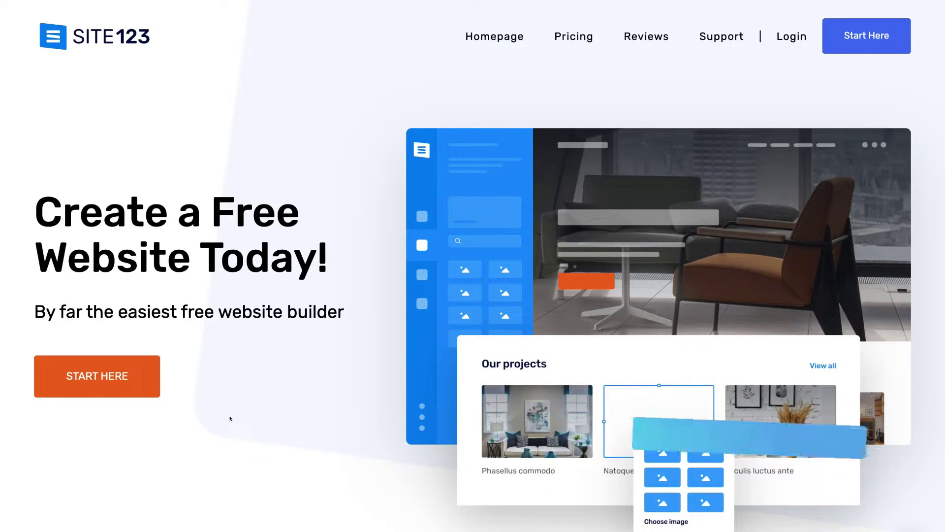
Step: Start a free website of the type Restaurants and Food and name it Stewart's Delights
click(136, 375)
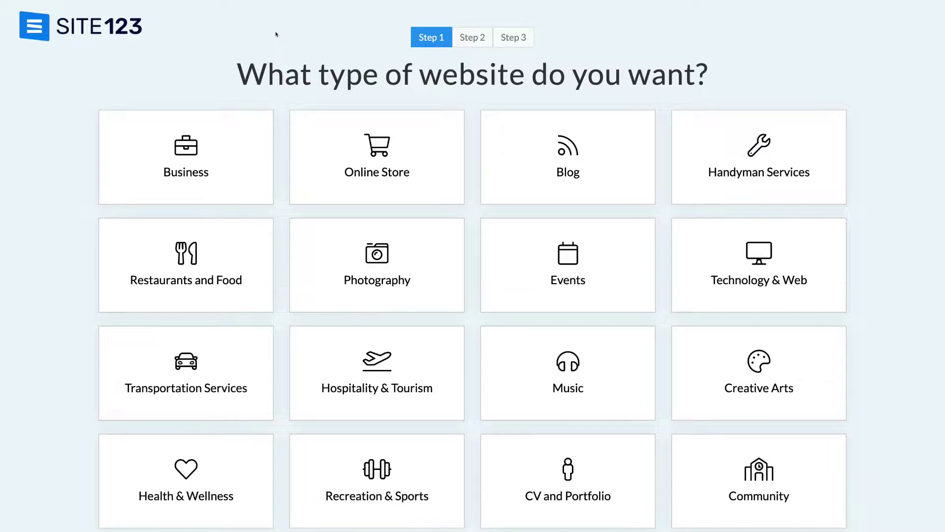
click(221, 261)
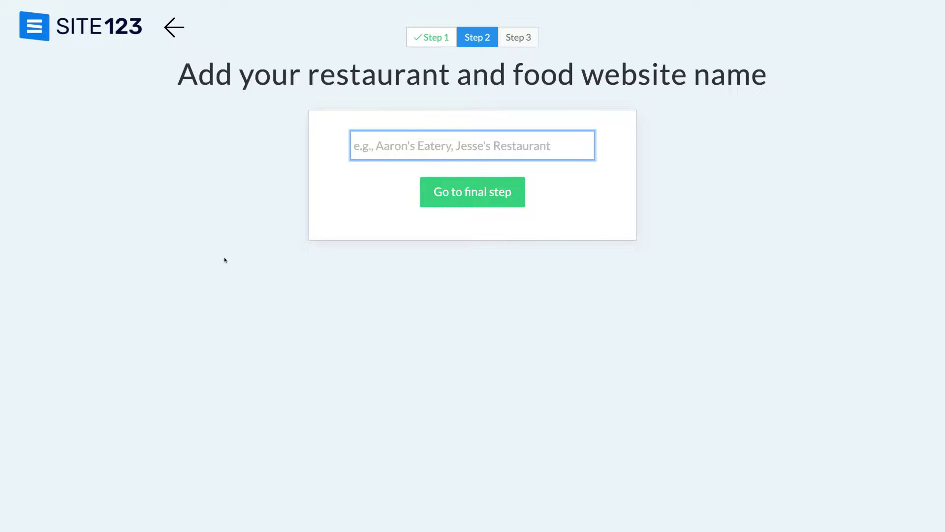
text(Stewart's Delights)
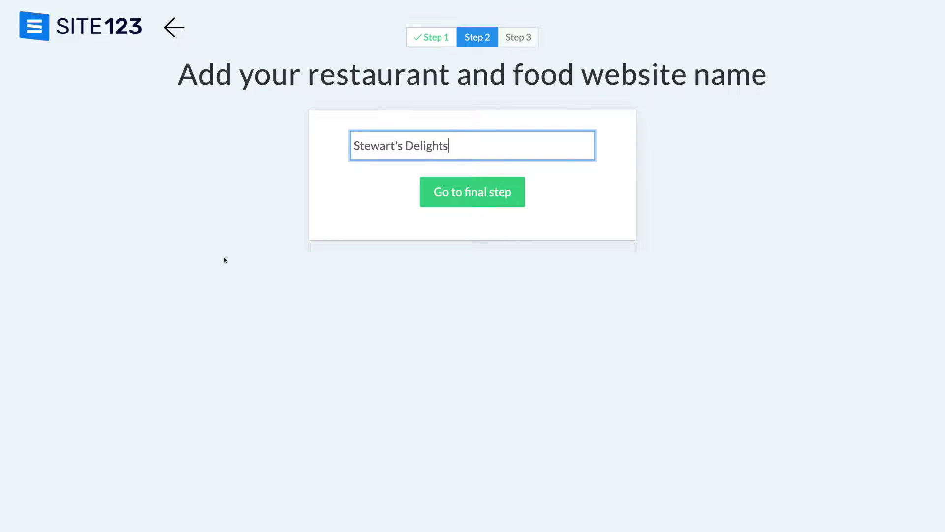
click(488, 193)
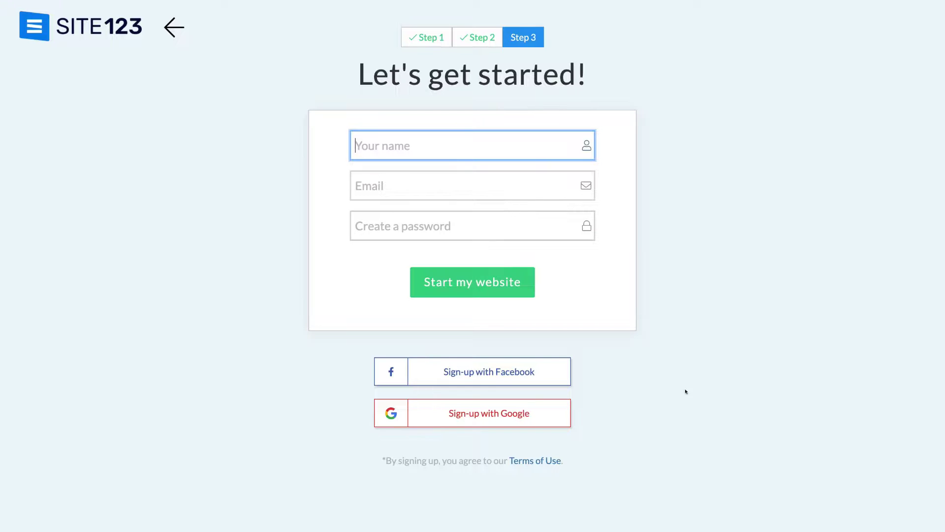
Step: Sign up with an existing Google account and start building the new website
click(556, 411)
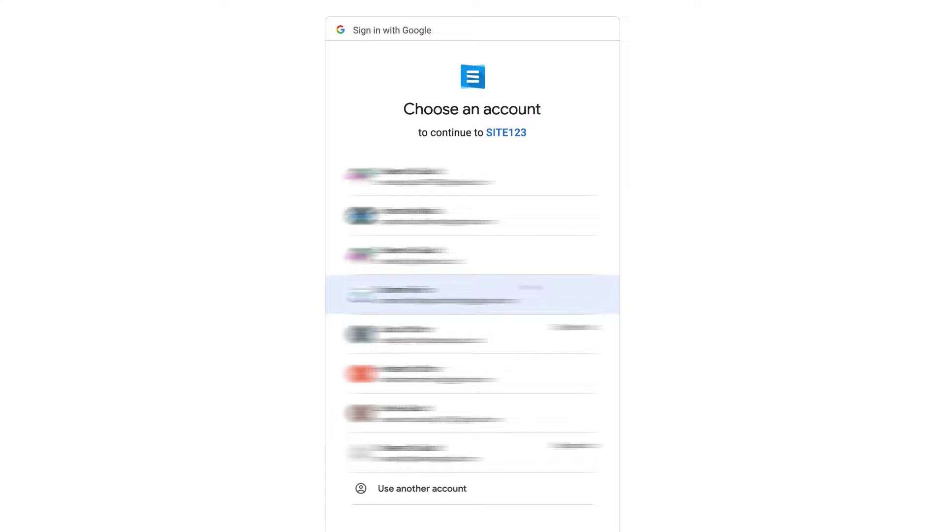
click(531, 291)
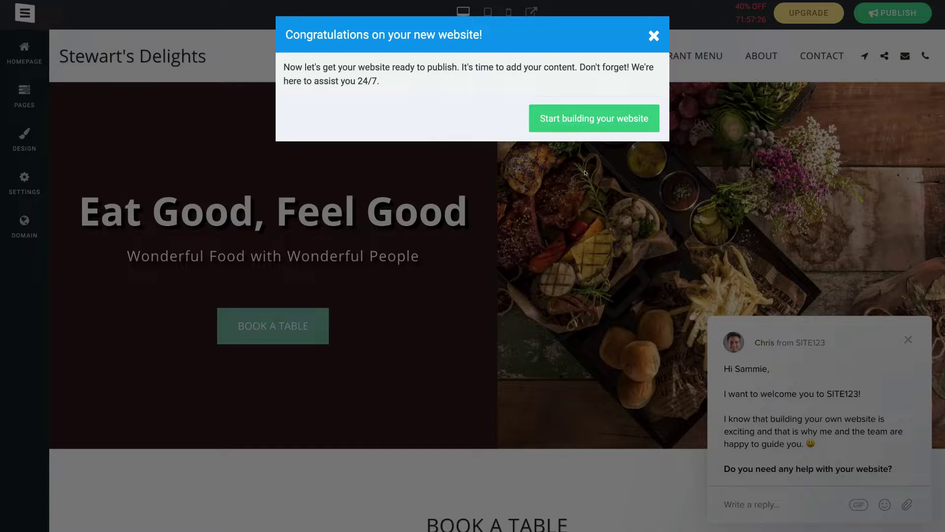
click(605, 124)
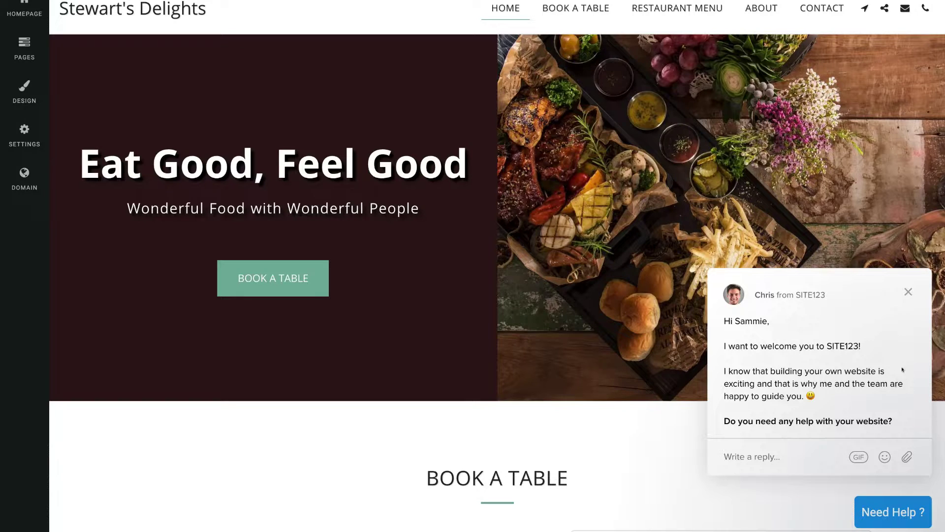
Step: Dismiss the welcome chat message, then view the support options and close them again
click(909, 292)
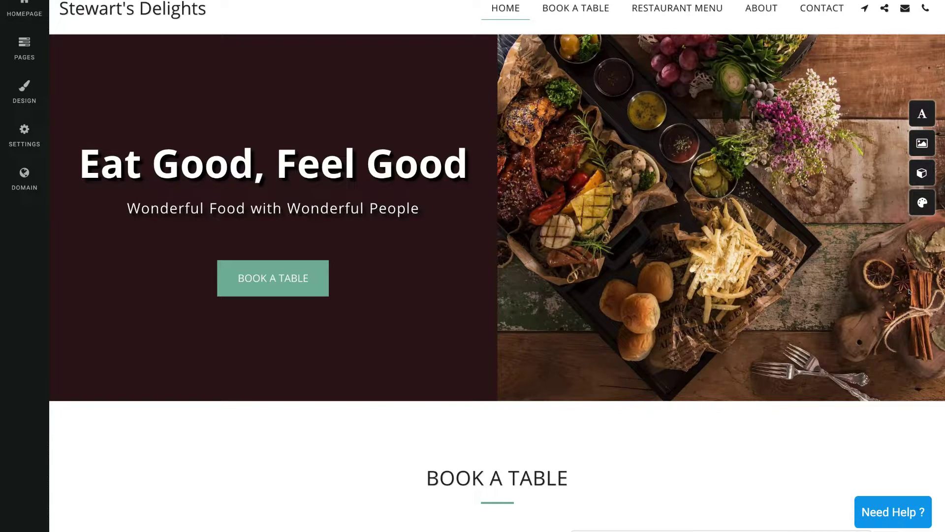
click(890, 515)
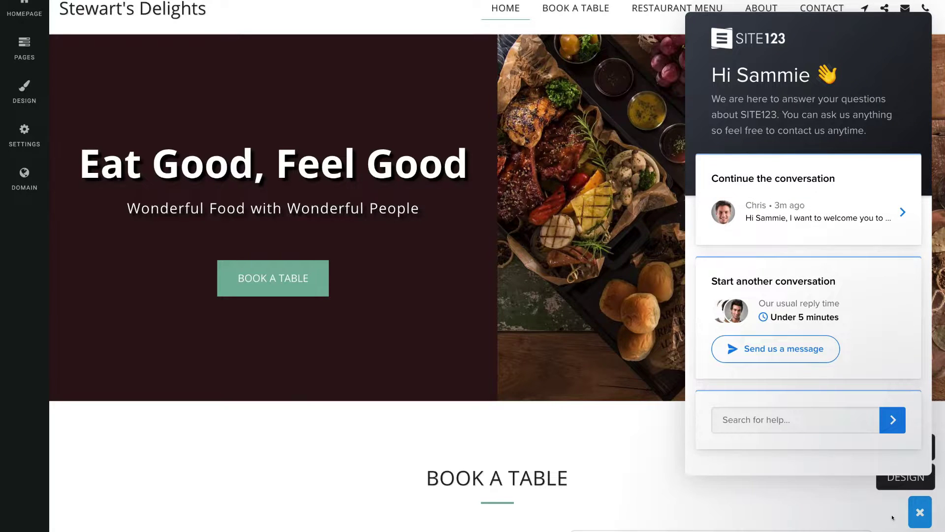
click(919, 510)
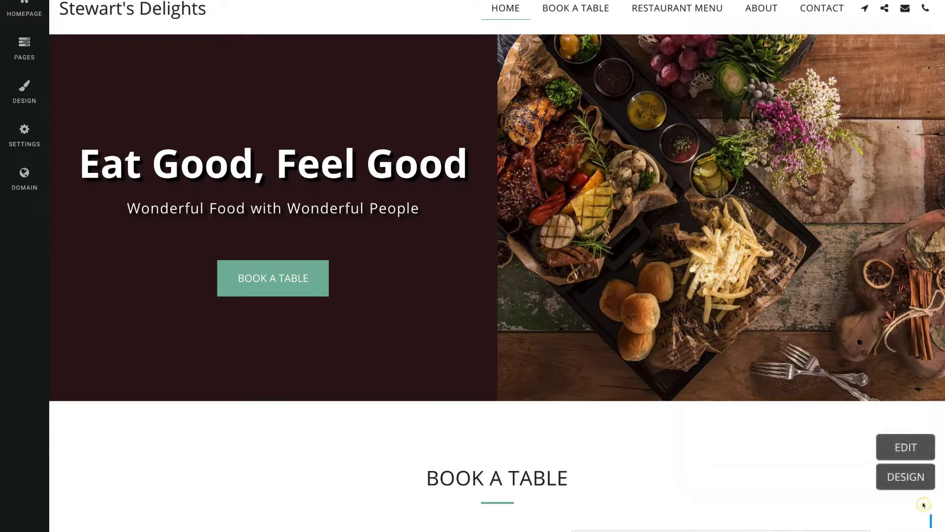
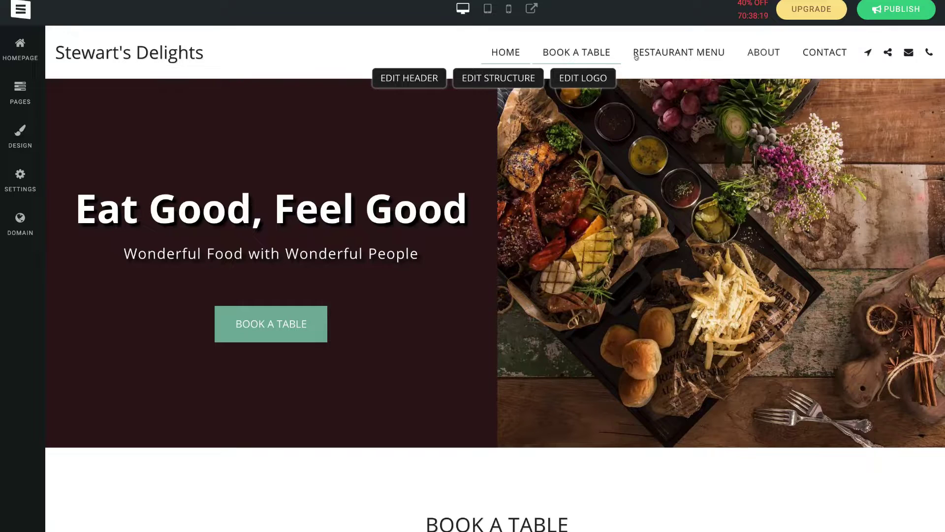
Step: Review the generated site's Book a Table, Restaurant Menu, About and Contact sections and return to Home
scroll(586, 308, down, 5)
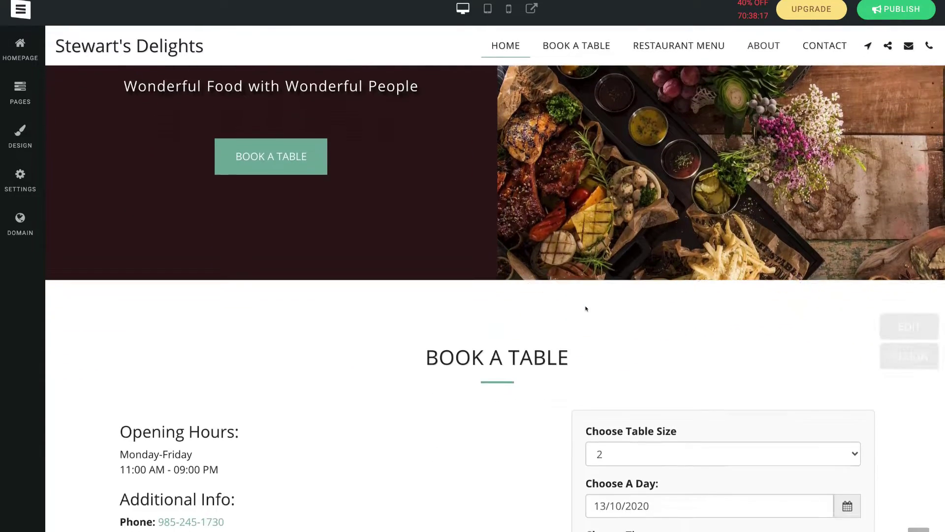
scroll(586, 308, down, 10)
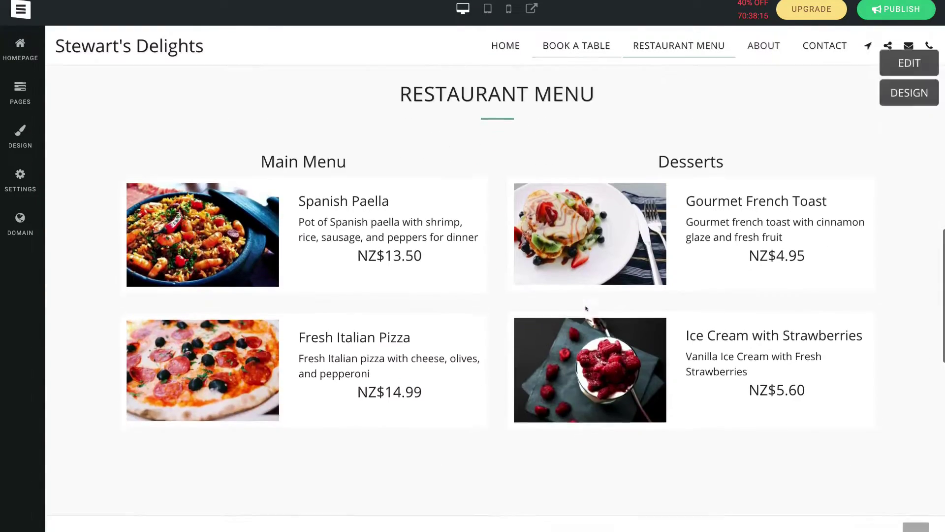
scroll(586, 309, up, 15)
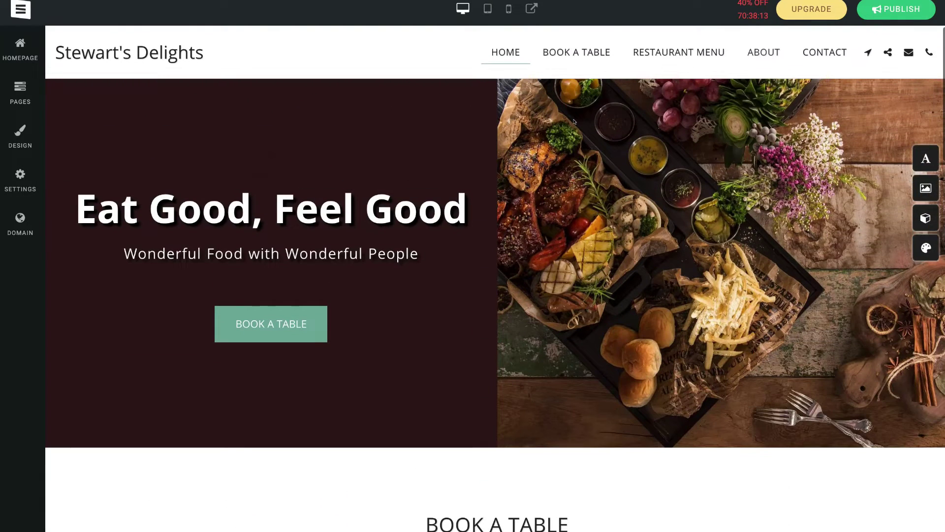
click(583, 51)
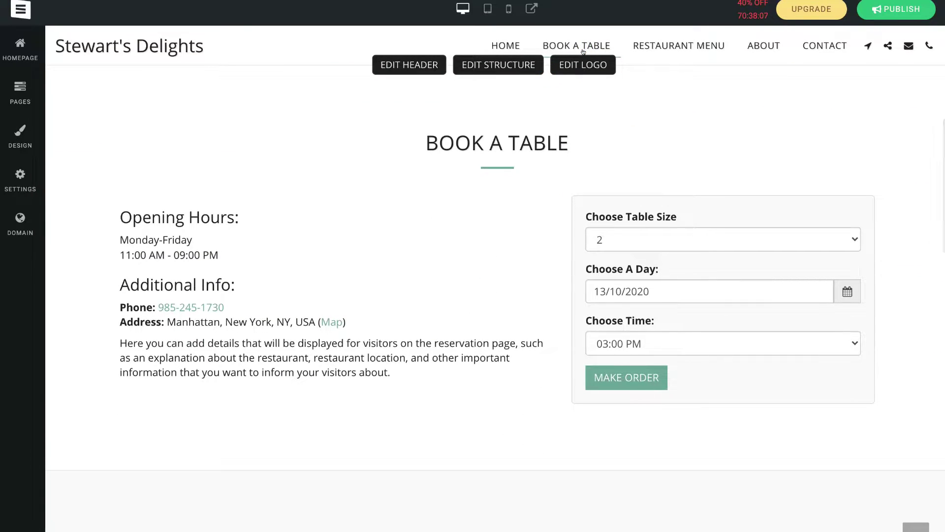
click(654, 52)
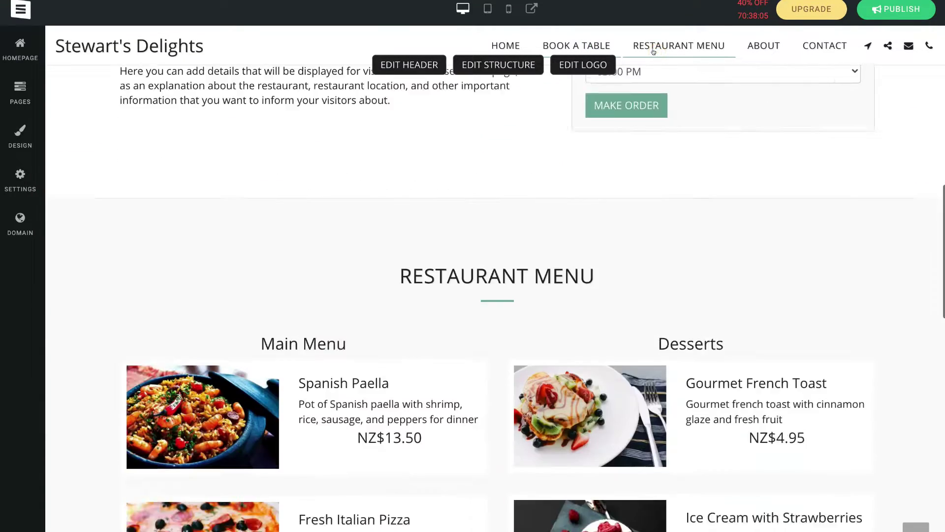
click(758, 43)
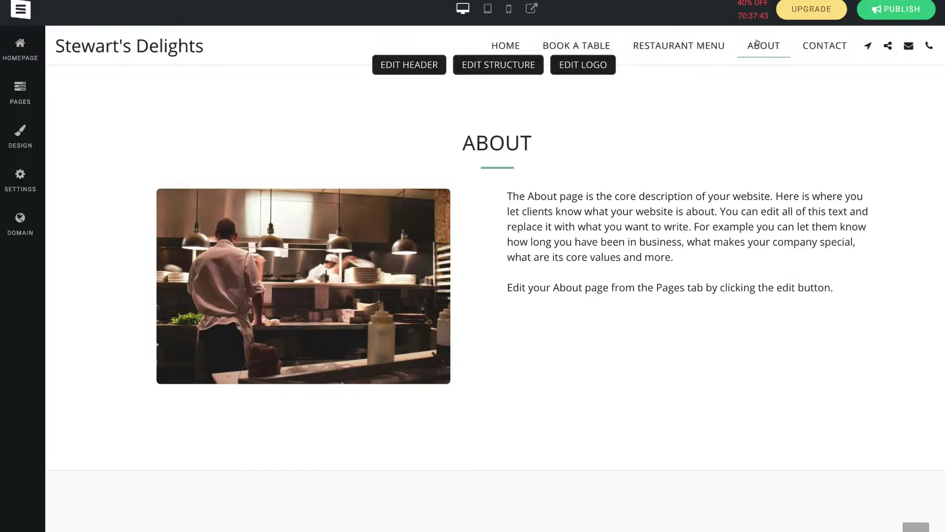
click(832, 45)
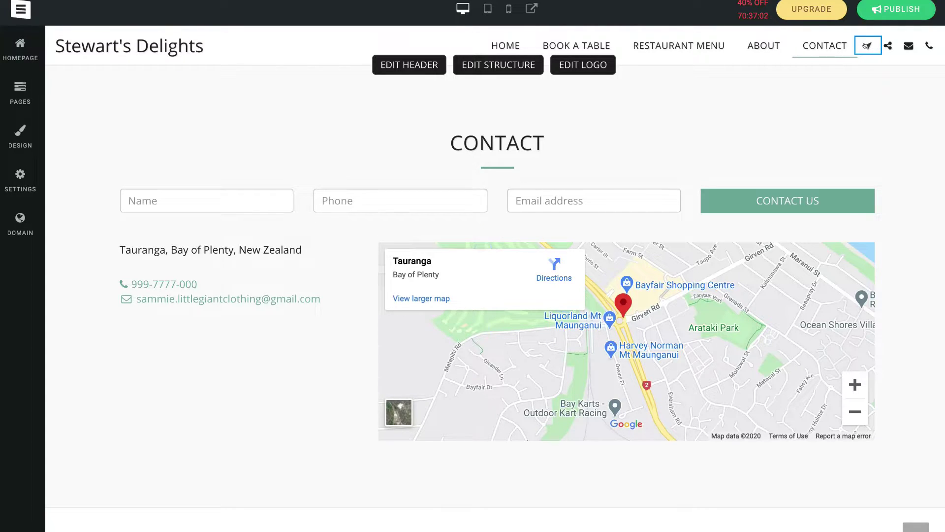
click(504, 41)
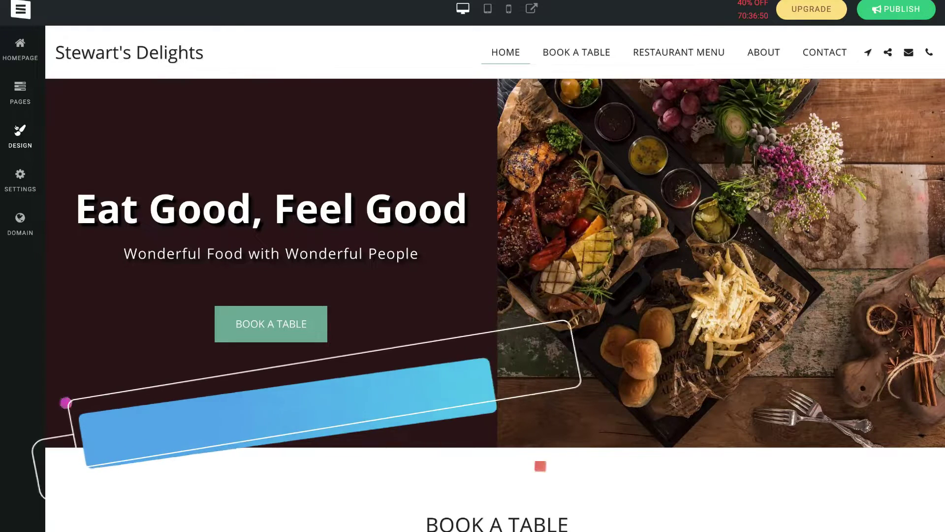
Step: Examine the editing options for the homepage title, the Book a Table button, the background image and the Restaurant Menu heading
mouse_move(117, 125)
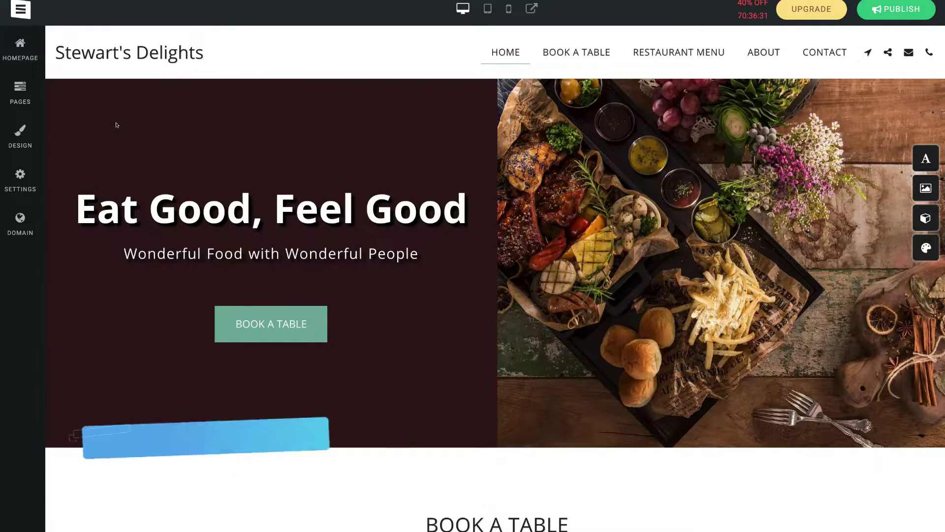
click(195, 202)
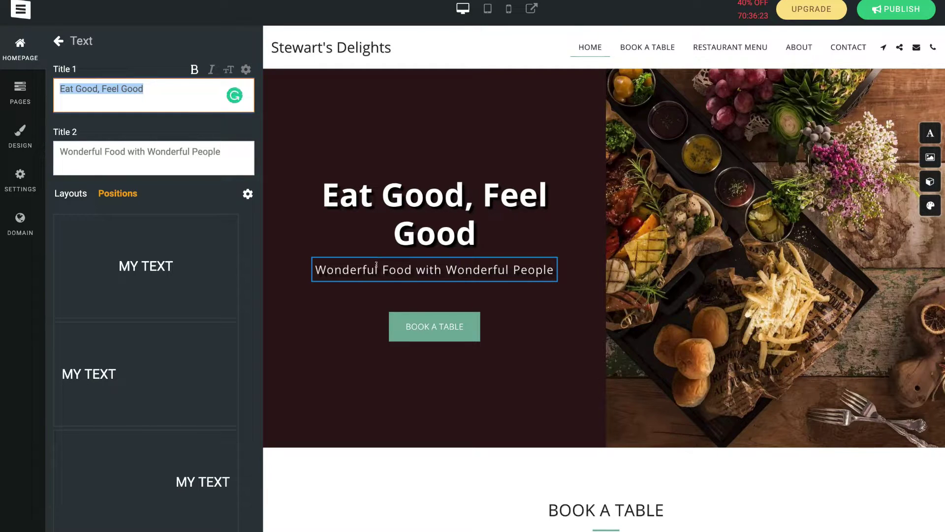
click(428, 327)
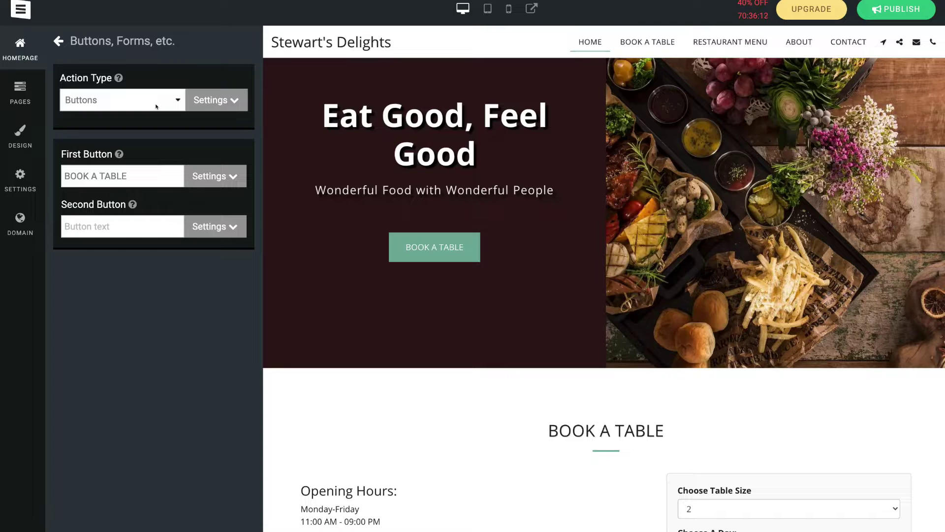
click(755, 169)
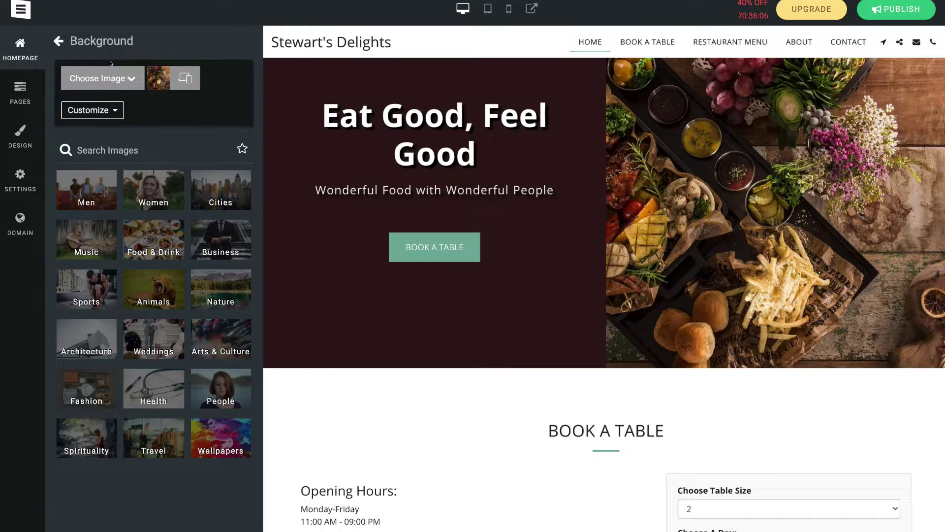
scroll(380, 295, down, 8)
scroll(380, 294, down, 3)
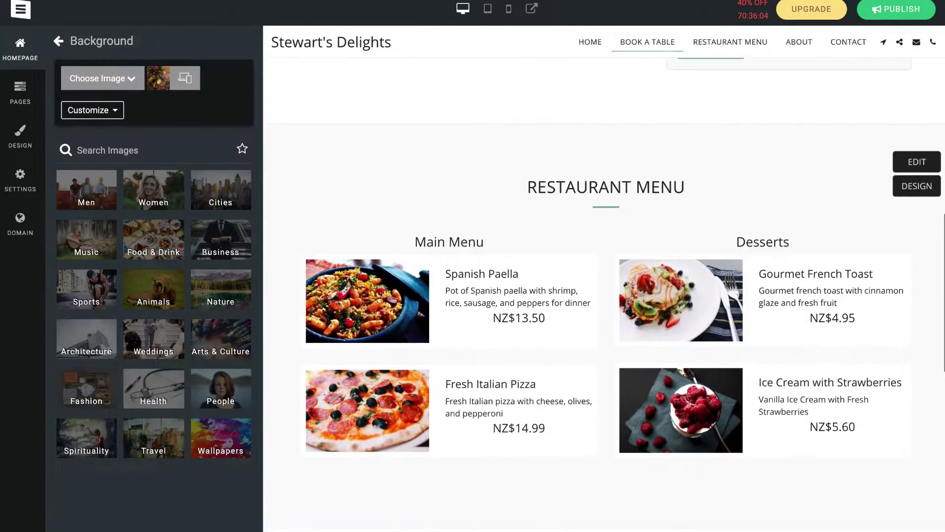
click(560, 154)
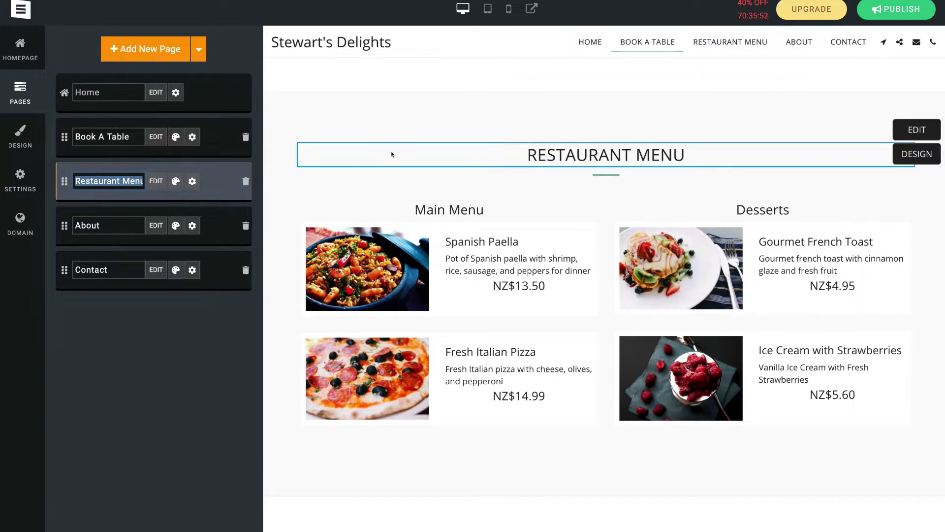
scroll(392, 153, up, 15)
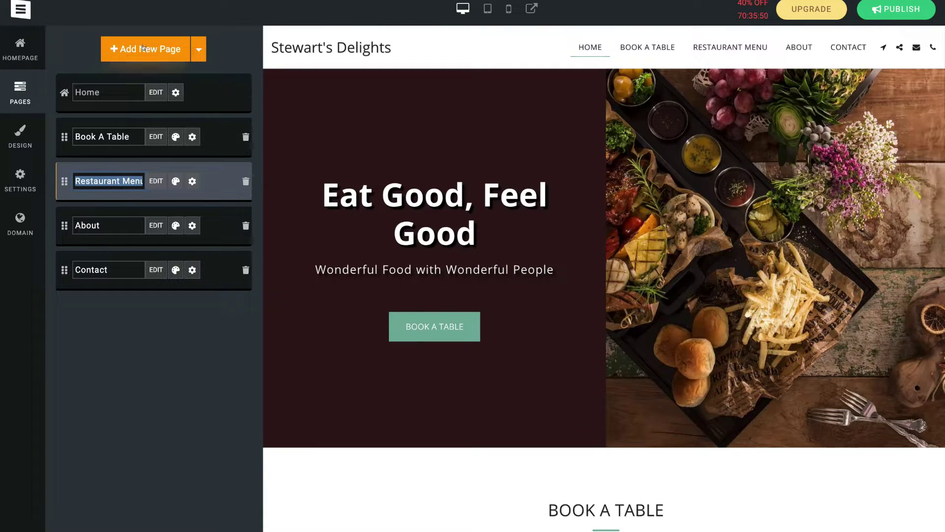
Step: Position the homepage text left-aligned at the top of the banner using the text position presets
click(20, 44)
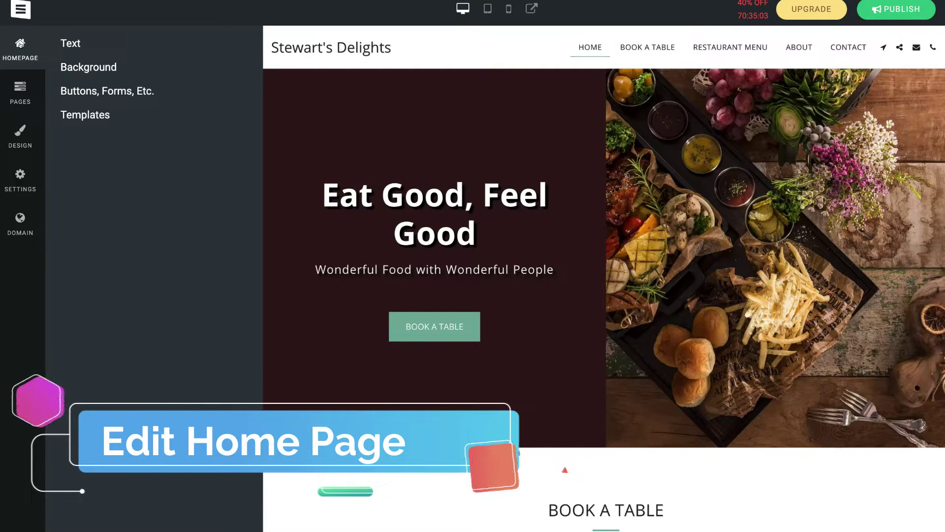
click(69, 43)
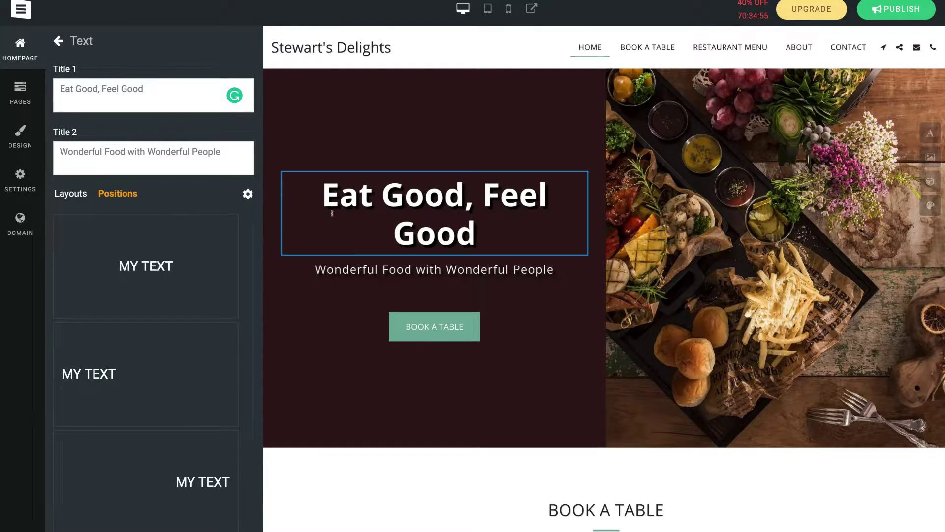
triple_click(182, 151)
click(183, 151)
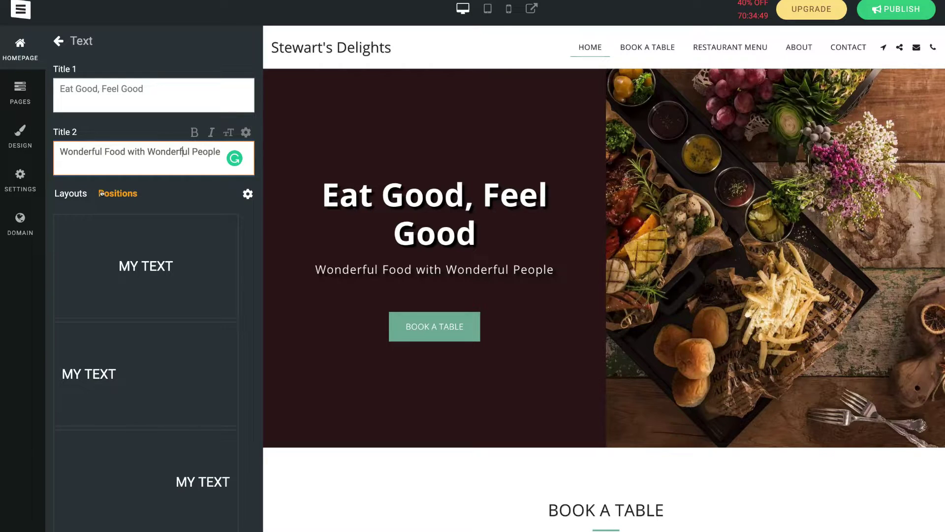
click(120, 354)
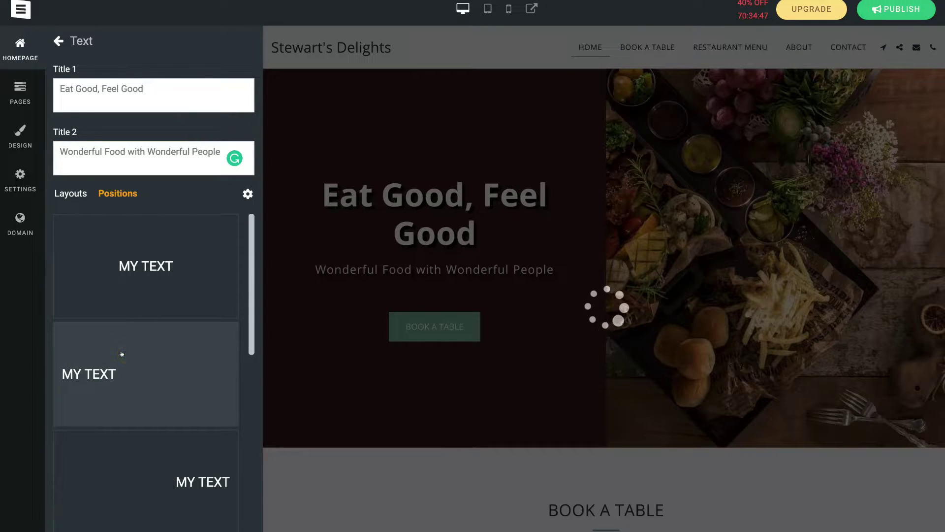
scroll(203, 345, down, 3)
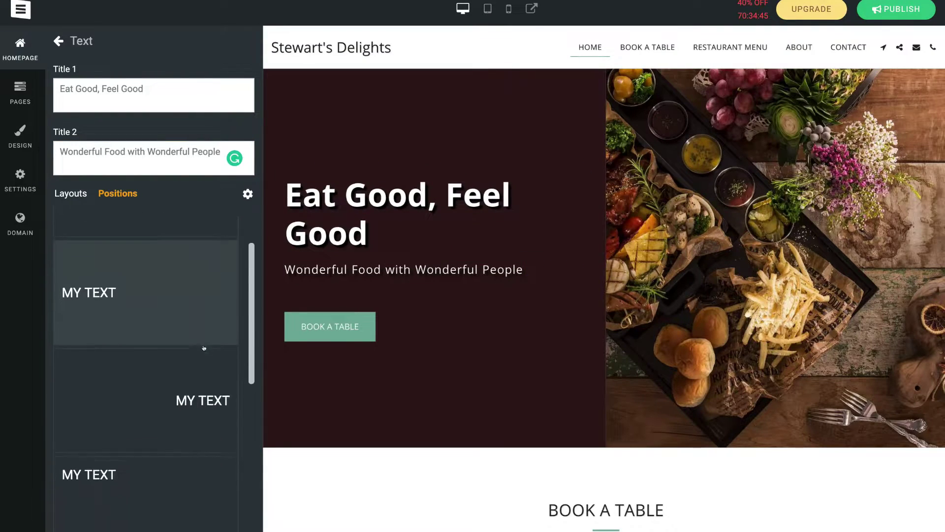
scroll(203, 348, down, 1)
click(186, 366)
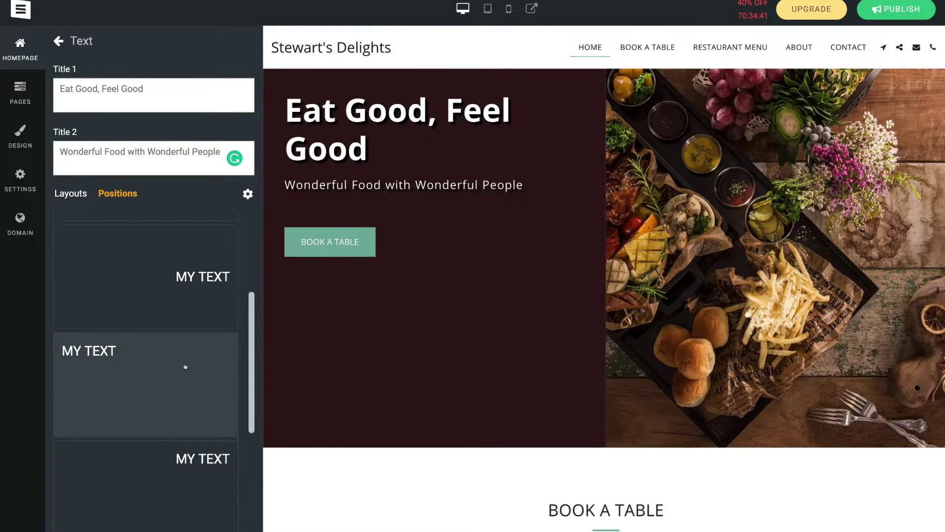
Step: Try the outlined title layout for the homepage text, and settle on the layout with the green-filled title box
scroll(165, 332, up, 3)
click(69, 194)
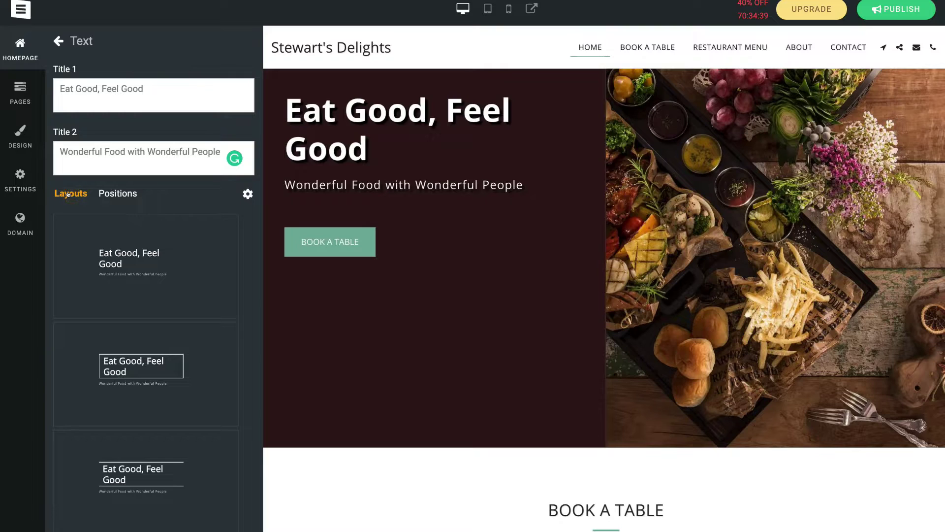
click(148, 377)
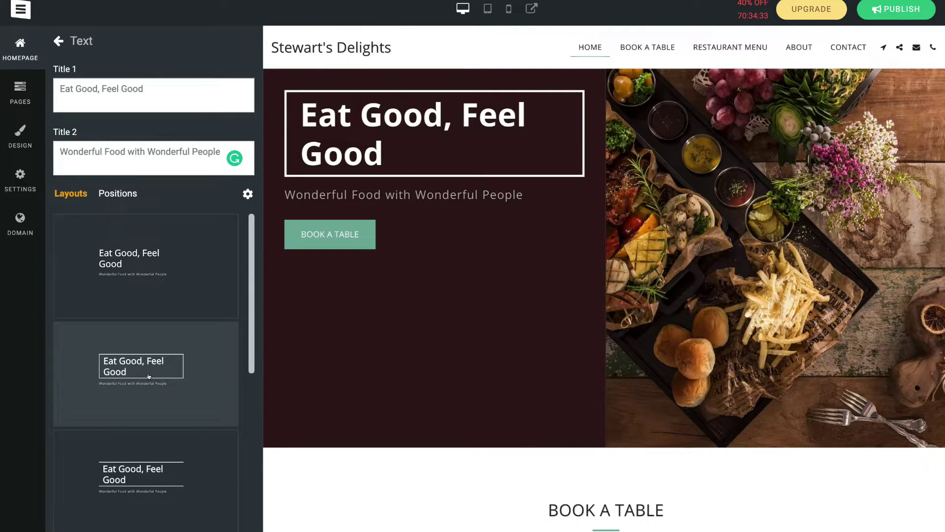
scroll(149, 377, down, 5)
click(148, 377)
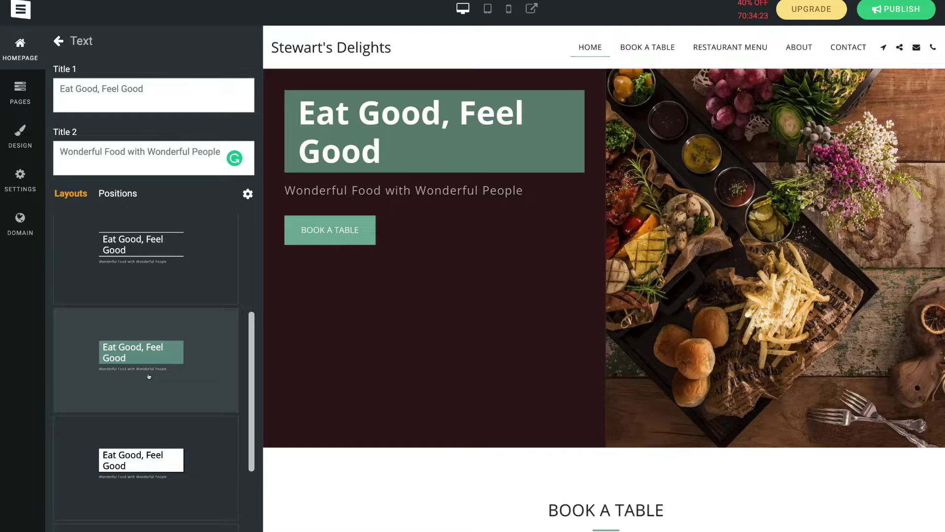
scroll(149, 377, down, 3)
scroll(148, 377, up, 10)
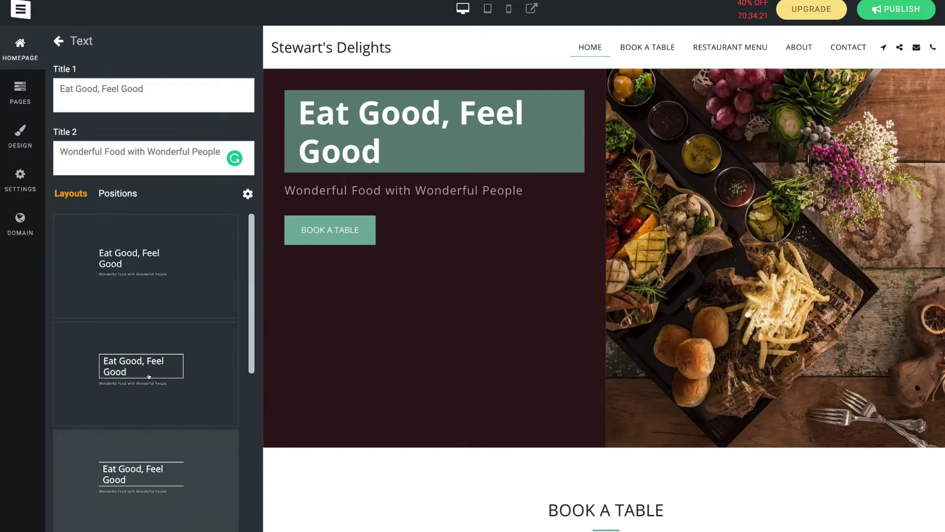
click(117, 193)
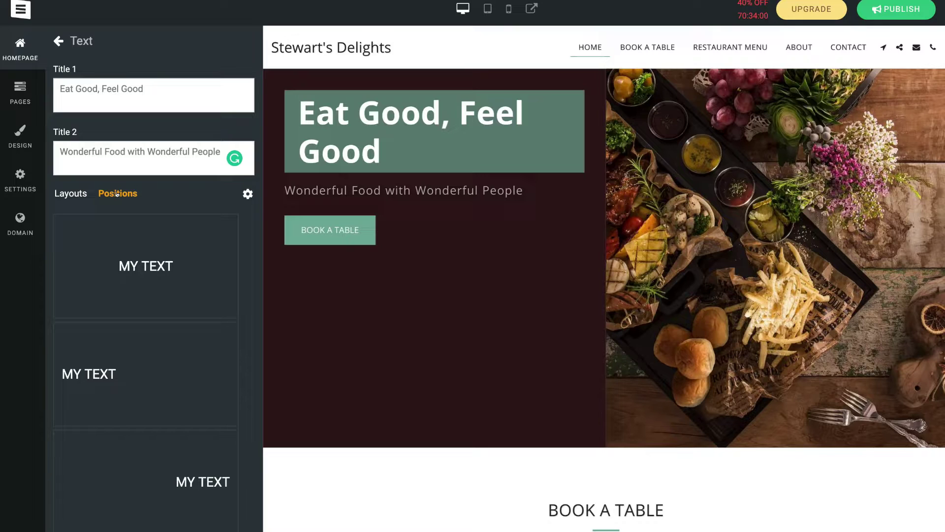
click(87, 41)
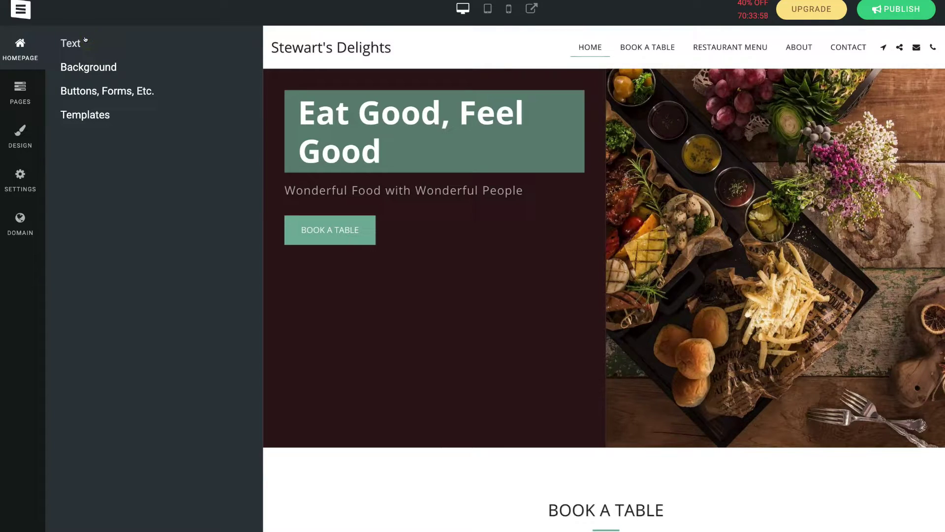
Step: Set the berry dessert jars picture from the image library's Food & Drink category as the homepage background
click(85, 67)
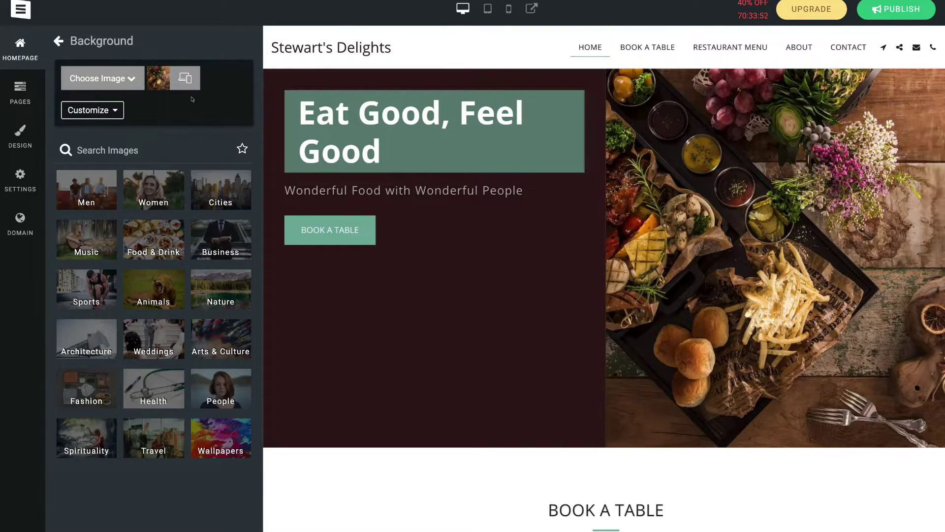
click(129, 77)
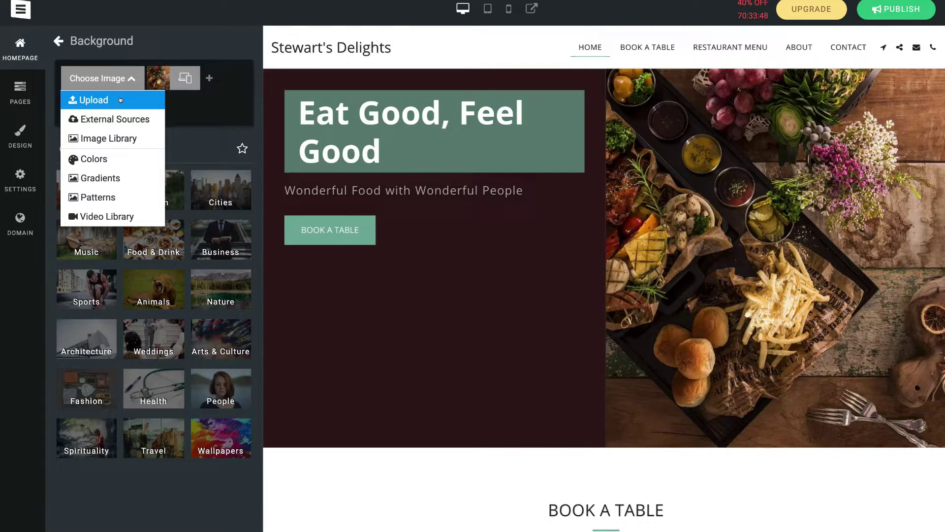
click(116, 138)
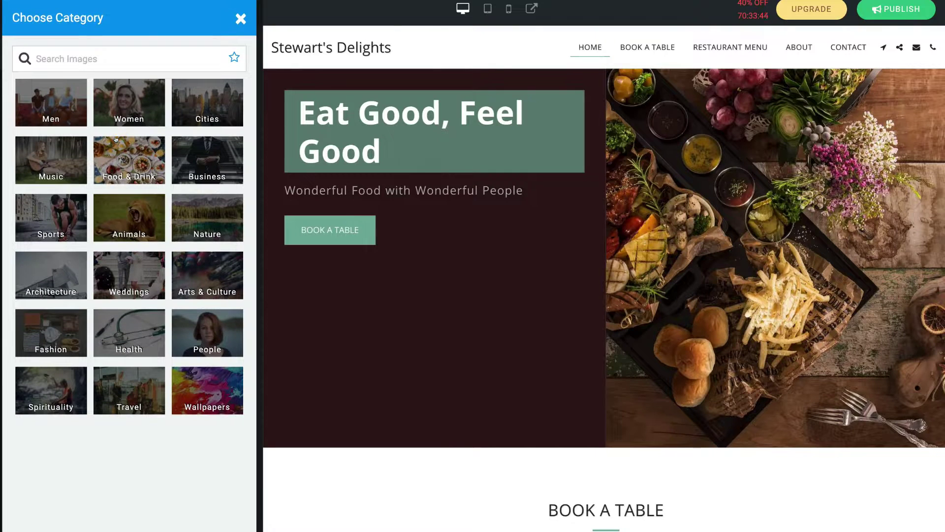
click(139, 164)
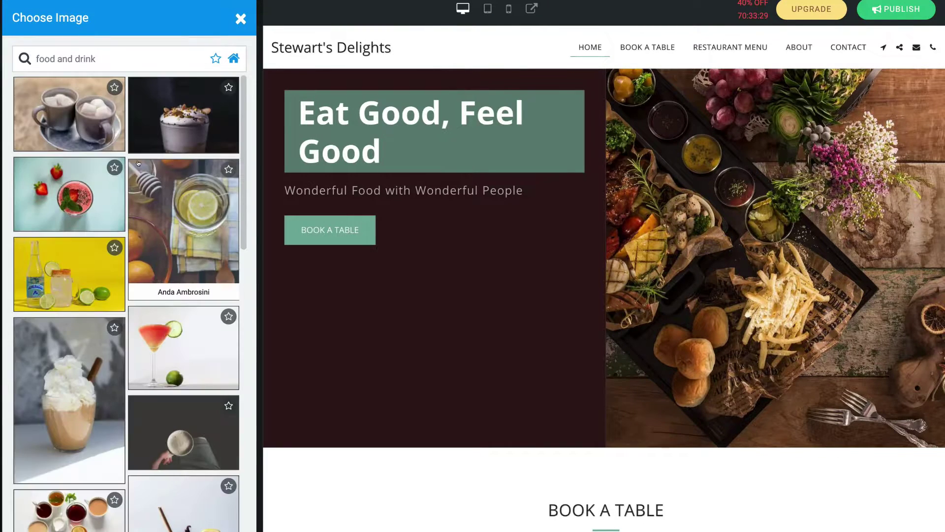
scroll(169, 298, down, 2)
scroll(170, 299, down, 4)
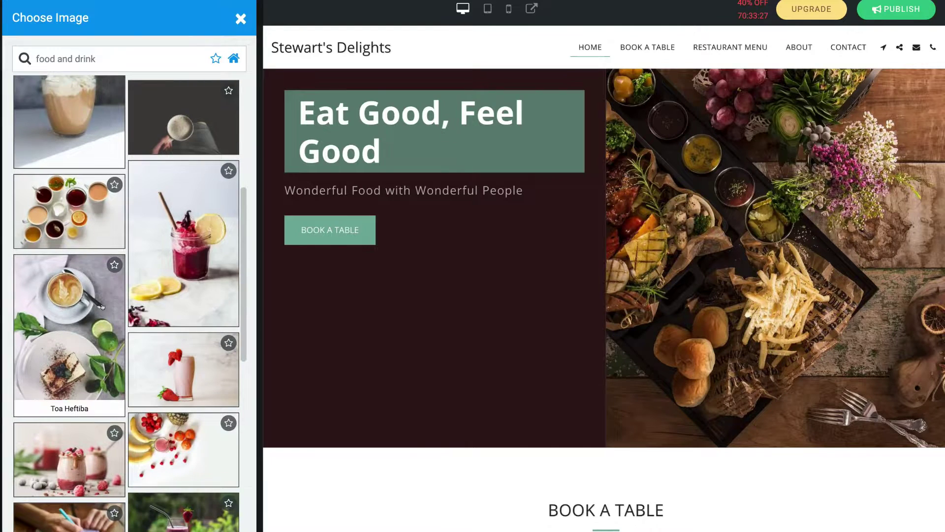
scroll(85, 362, down, 3)
click(84, 341)
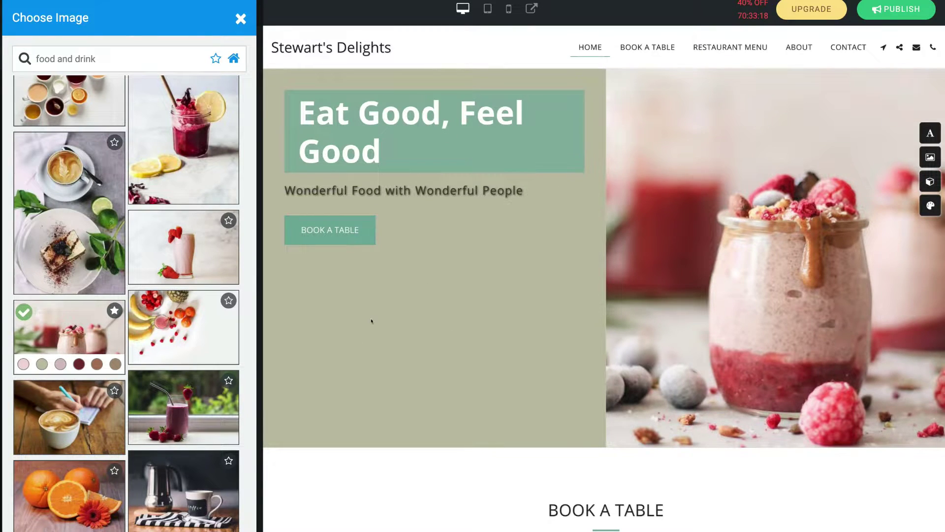
Step: Try the dessert picture's suggested colours, including dark red, for the area behind the homepage text, ending on brown
click(78, 364)
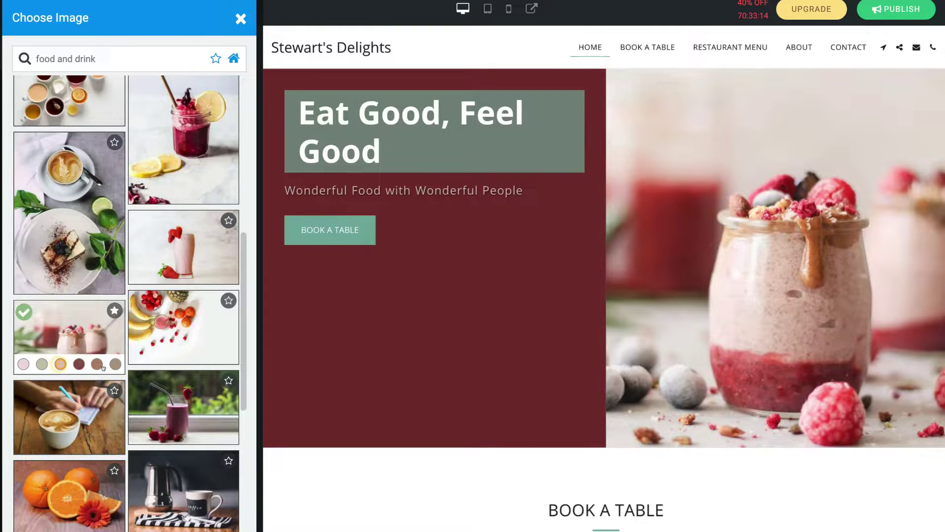
click(60, 364)
click(111, 365)
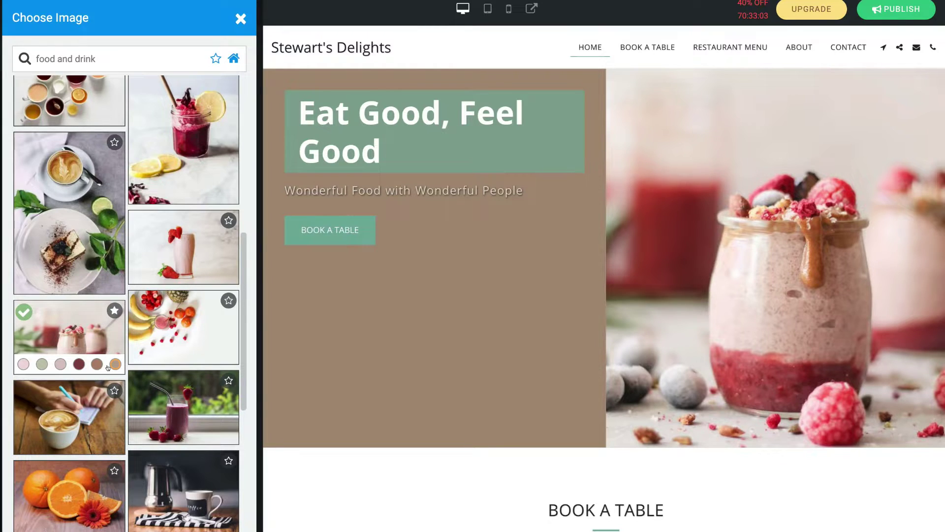
Step: Replace the homepage background picture with the lemon water jar and oranges image, and leave the background settings
scroll(108, 367, up, 8)
click(179, 241)
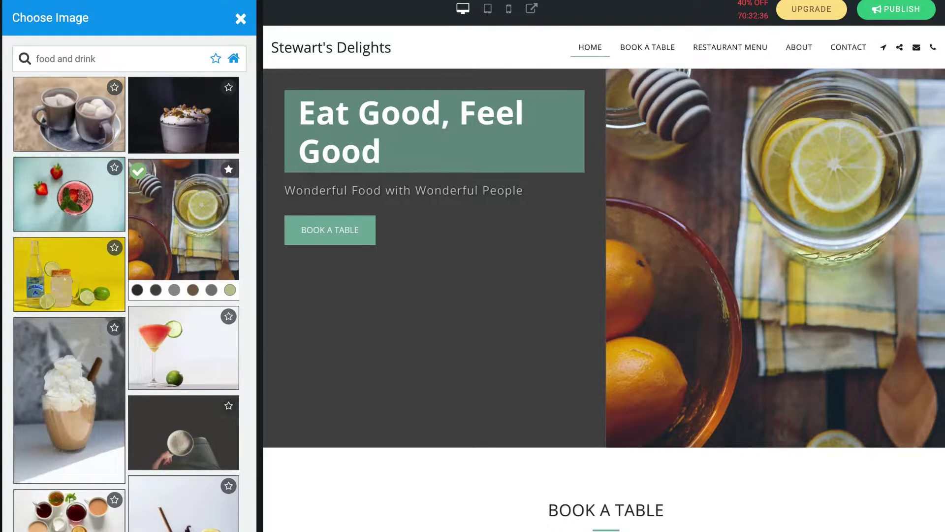
key(Escape)
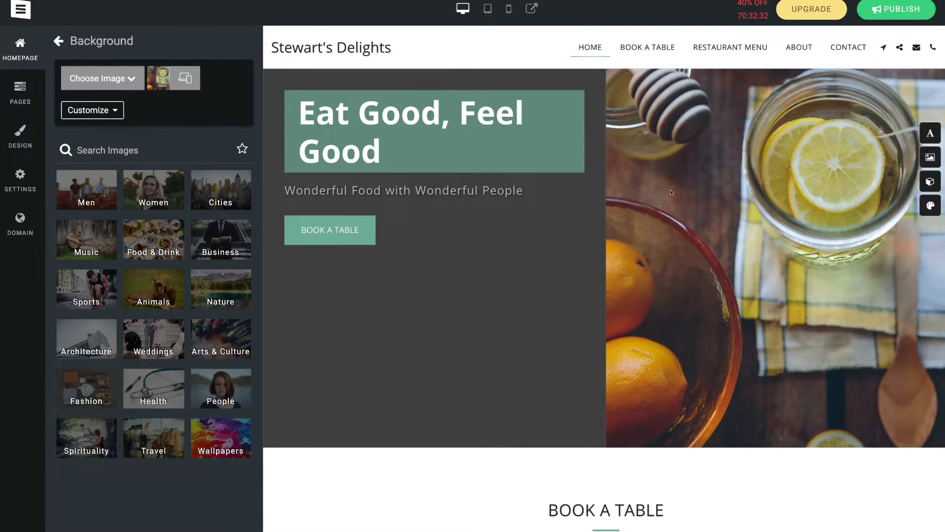
click(61, 39)
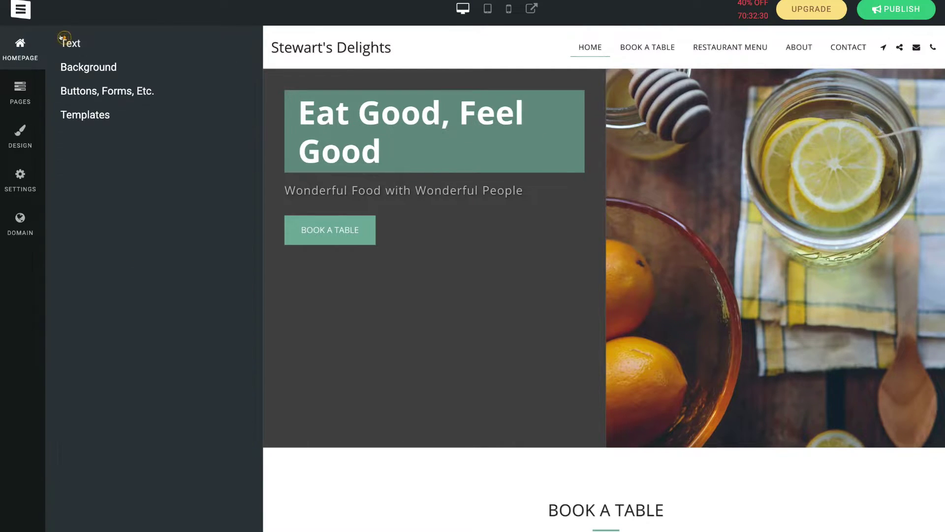
Step: Add a second homepage button with the text "contact us"
click(87, 91)
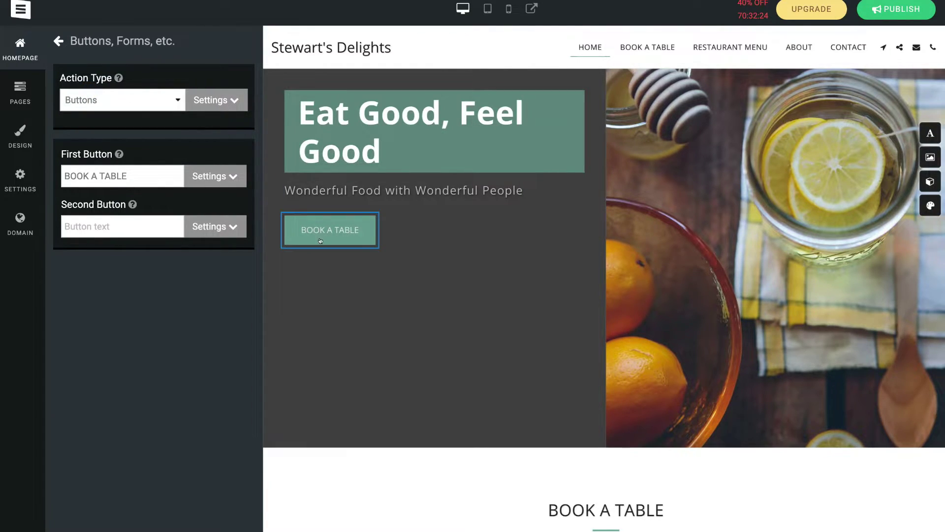
click(132, 176)
click(118, 222)
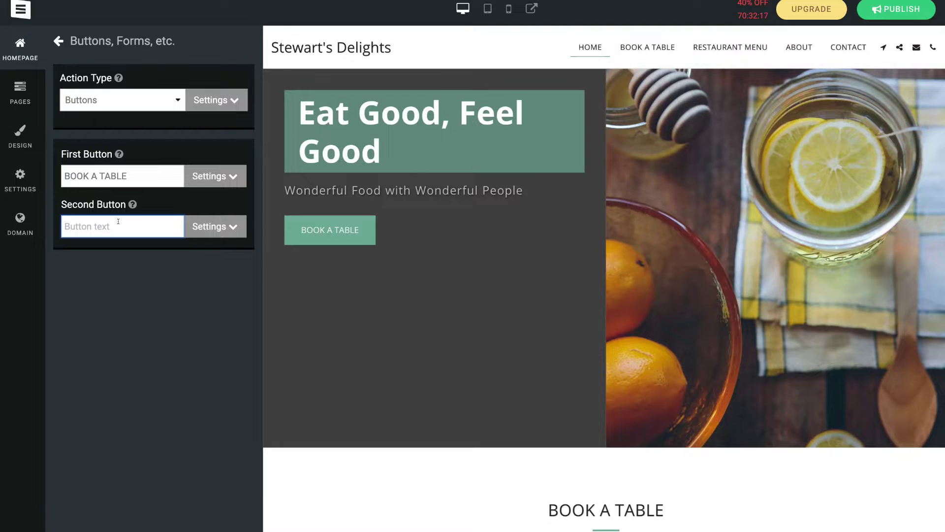
text(contact us)
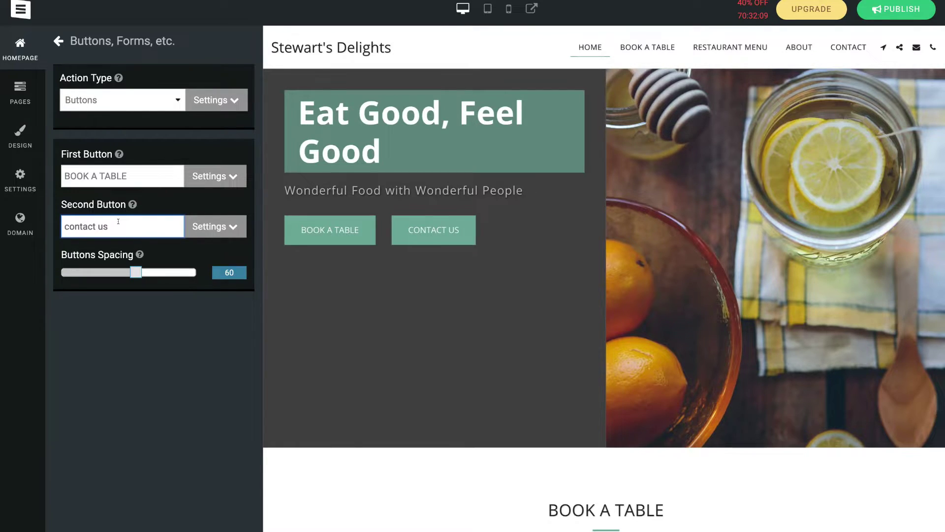
Step: Clear the second button's text to remove it from the homepage, and leave the button settings
drag(108, 227, 64, 227)
key(BackSpace)
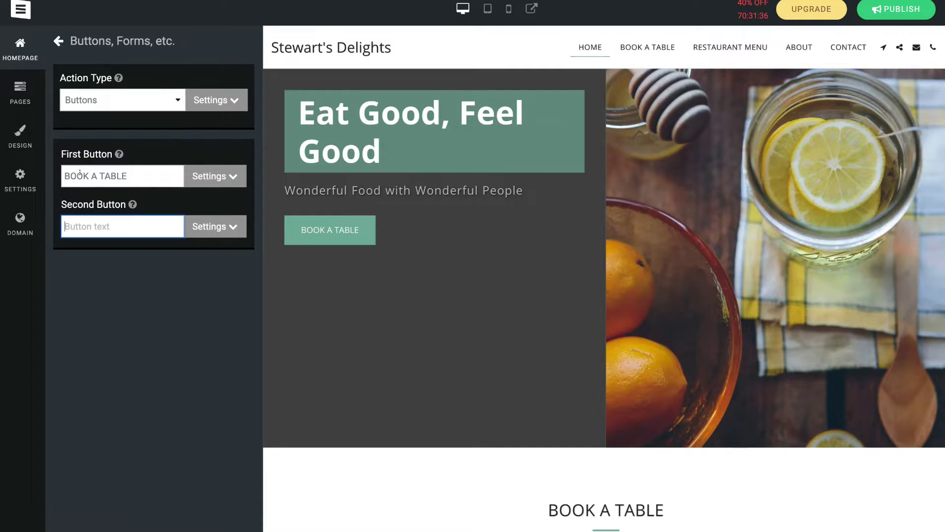
click(58, 41)
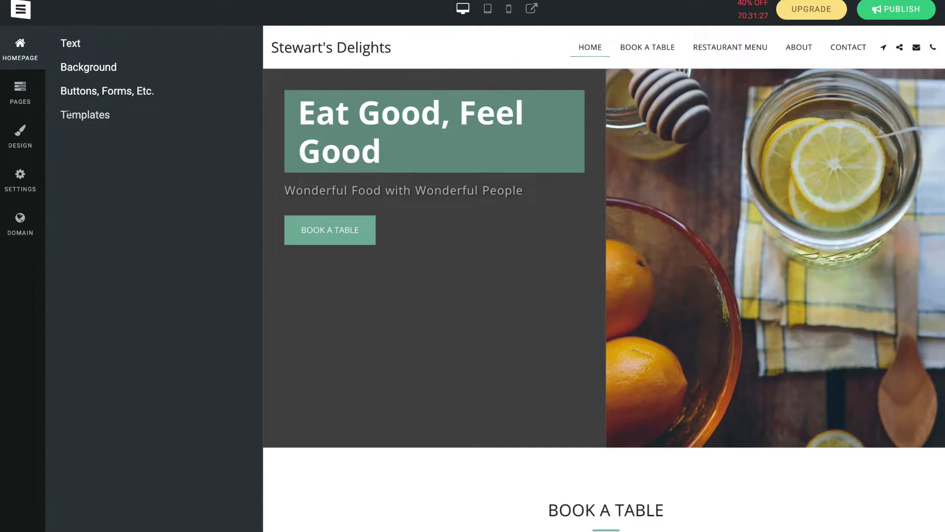
Step: Try the "Make things different." homepage template, and apply the pizza template "Have no time to prepare food?" instead
click(65, 112)
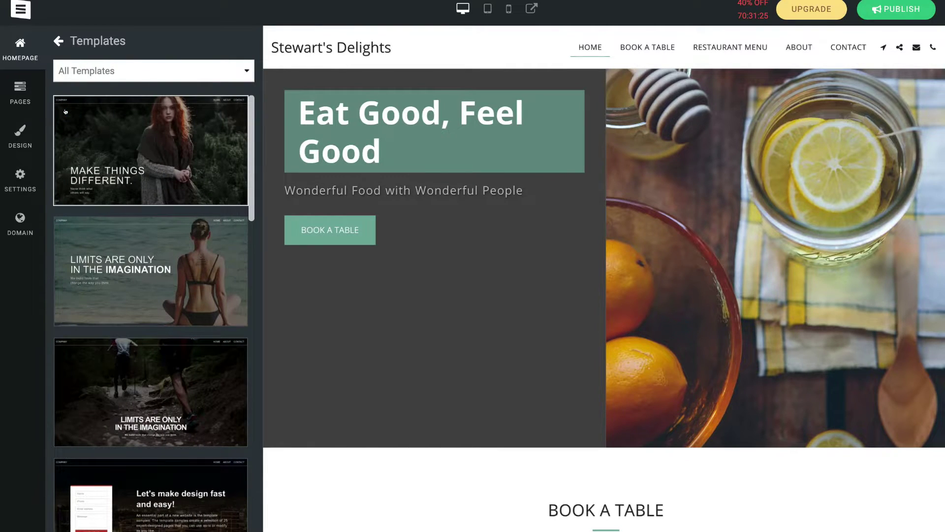
click(132, 145)
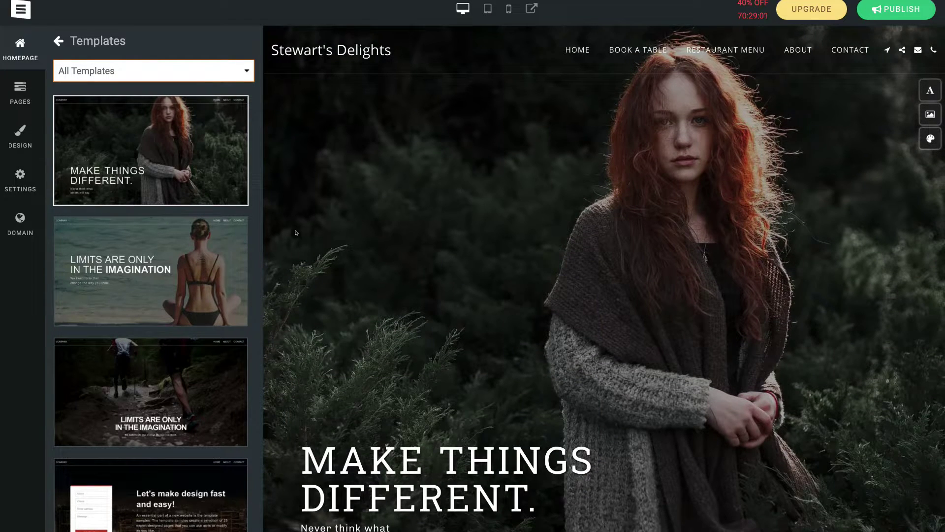
scroll(186, 274, down, 12)
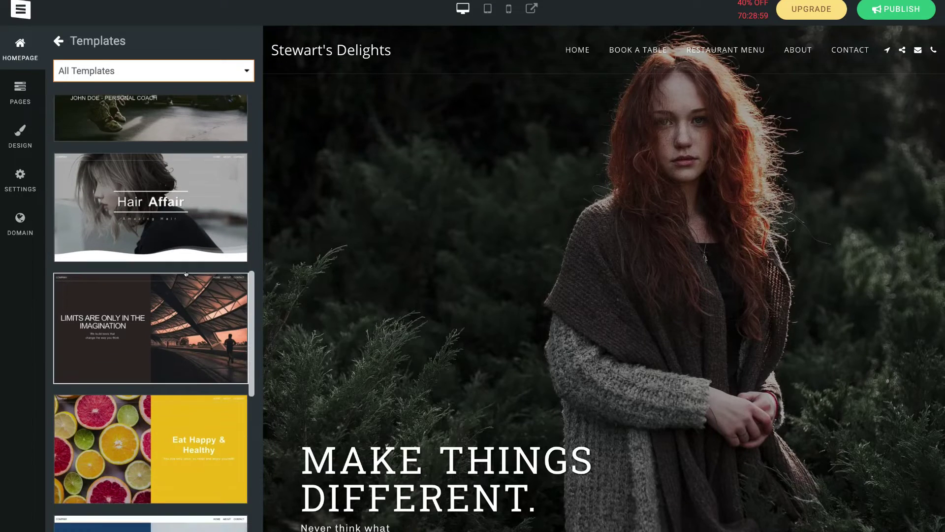
scroll(186, 273, down, 5)
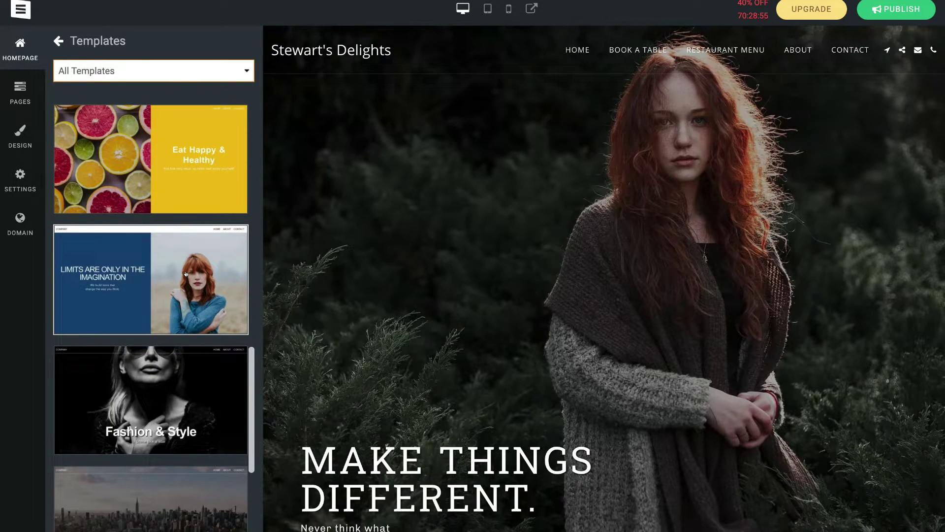
scroll(186, 274, down, 13)
scroll(186, 273, down, 5)
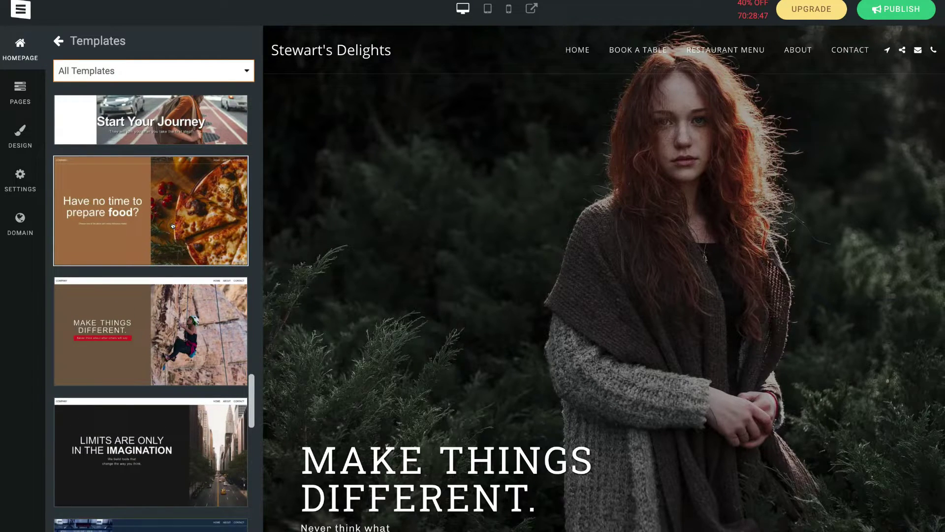
click(173, 226)
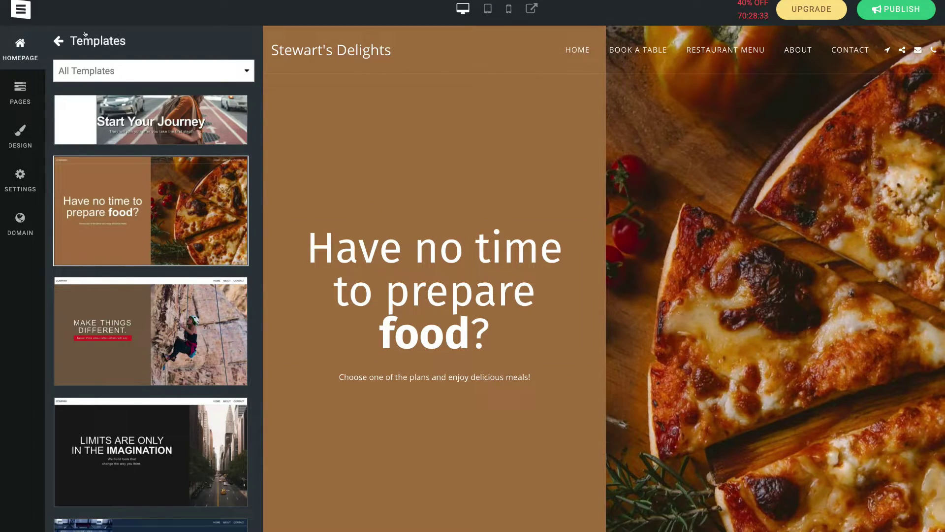
click(57, 41)
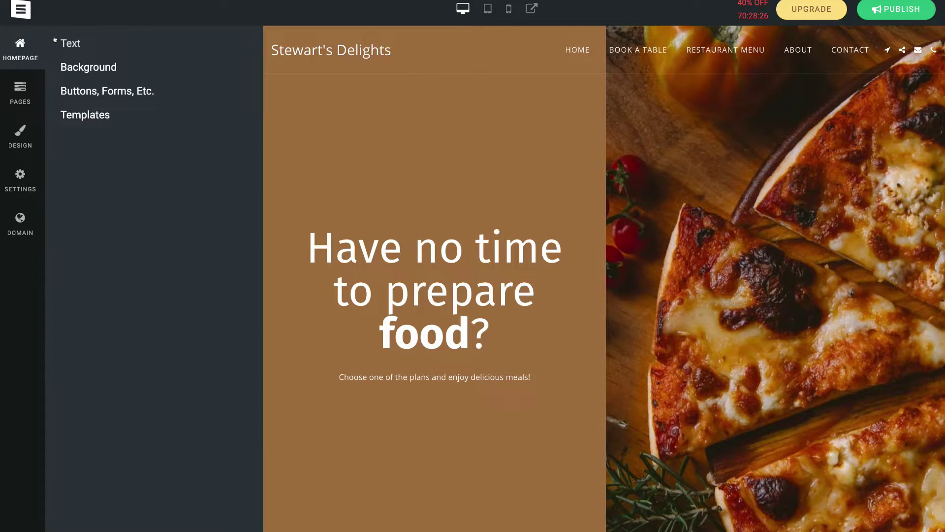
Step: Move the Book A Table page below the Restaurant Menu page in the site's page order
click(20, 93)
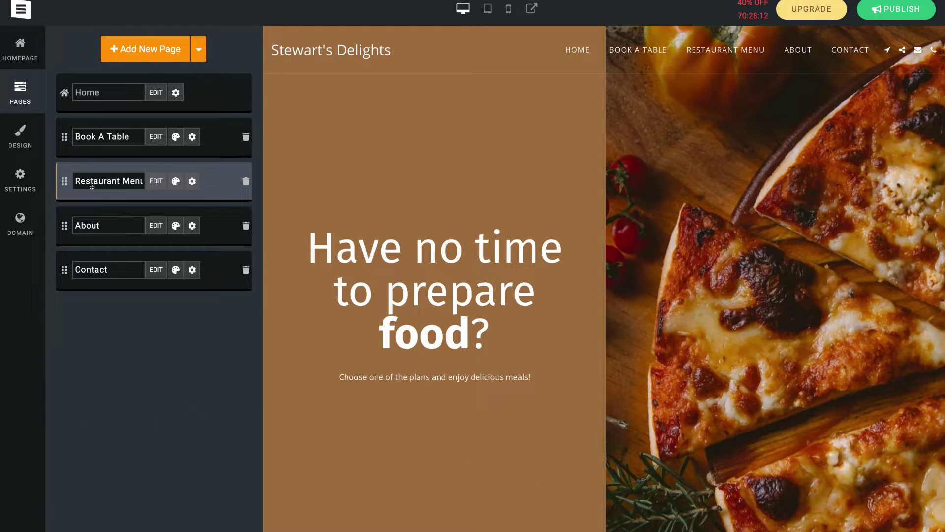
drag(210, 130, 207, 190)
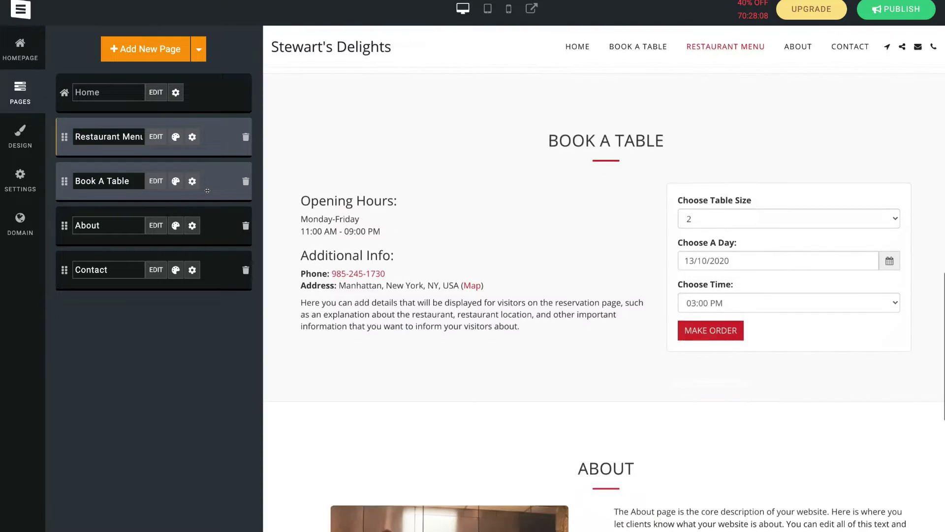
mouse_move(621, 48)
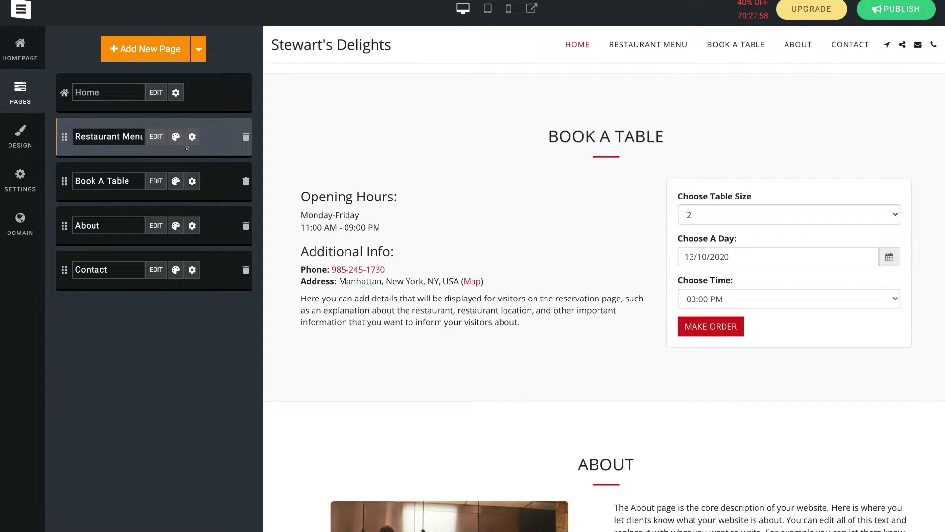
Step: Try the About page below Contact in the page order, and return it to its place above Contact
click(216, 176)
drag(216, 224, 202, 262)
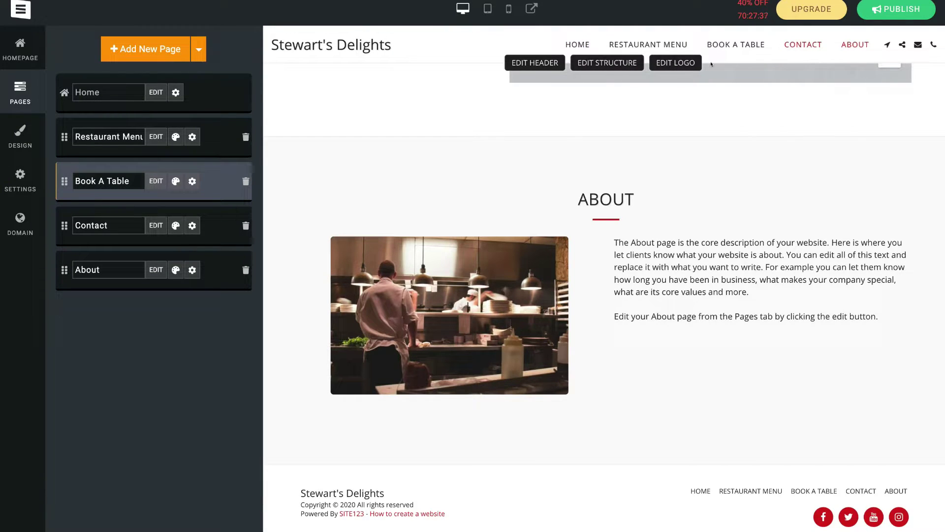
drag(219, 229, 209, 286)
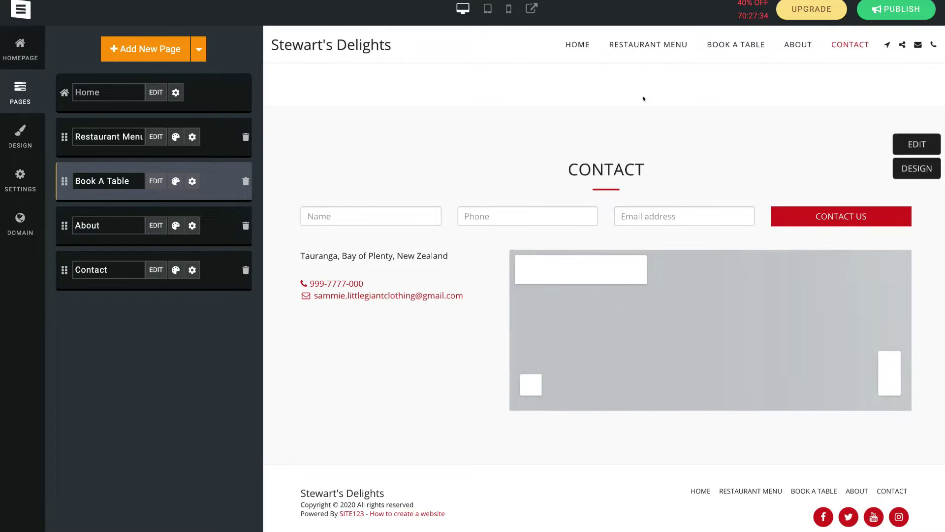
Step: Show the Restaurant Menu, Book A Table and About pages in the preview by selecting their names
click(112, 137)
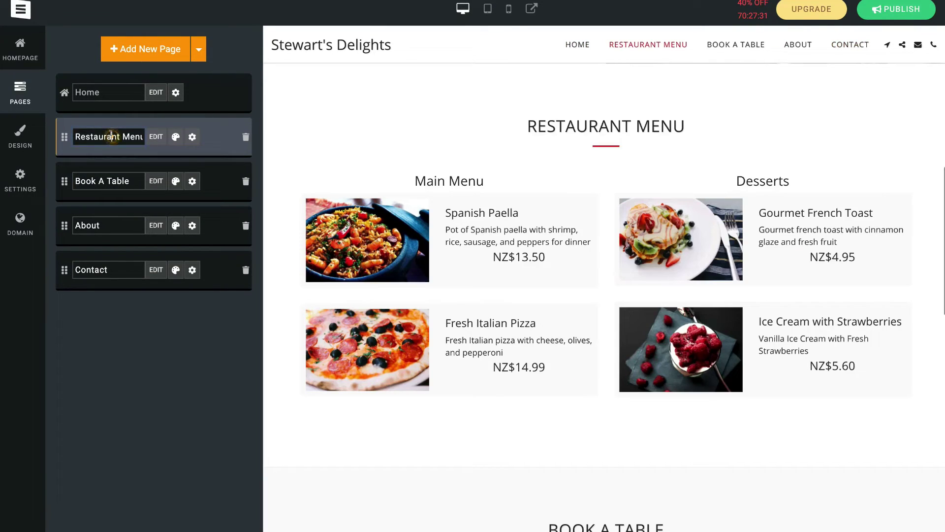
triple_click(112, 136)
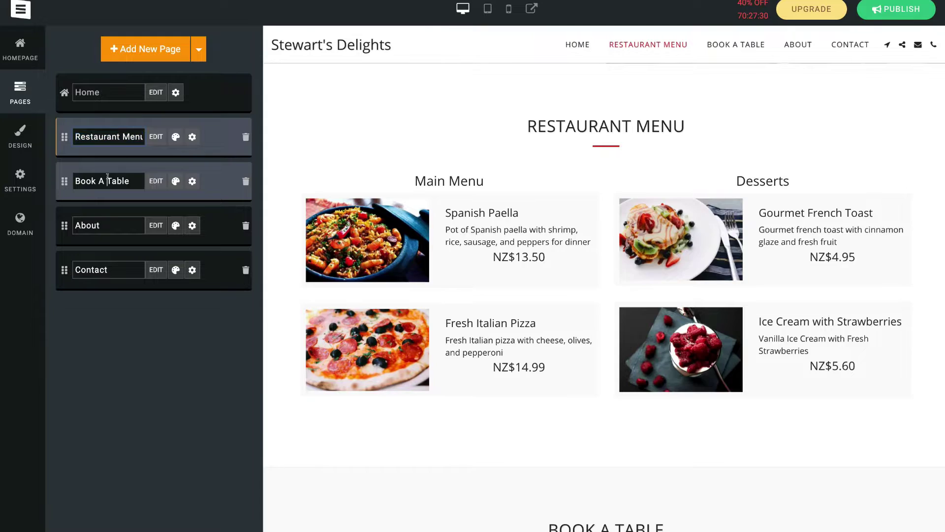
triple_click(107, 178)
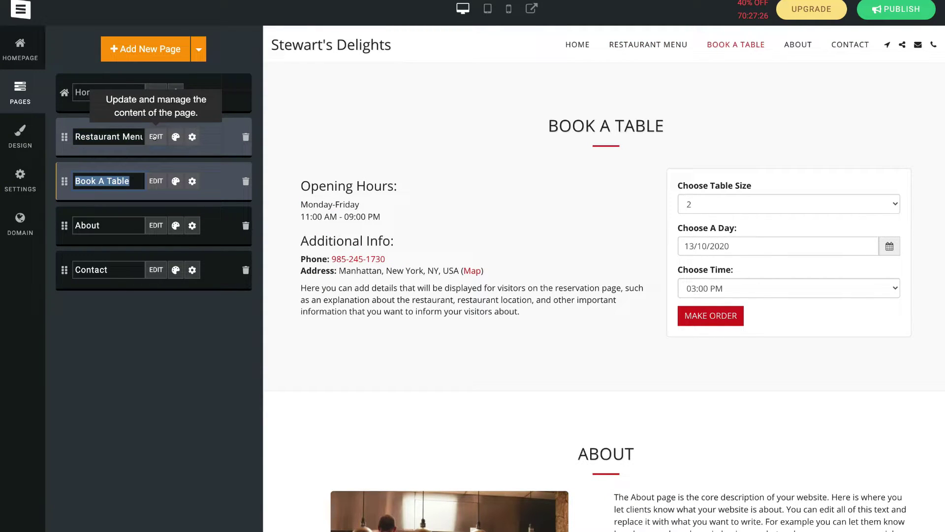
click(131, 221)
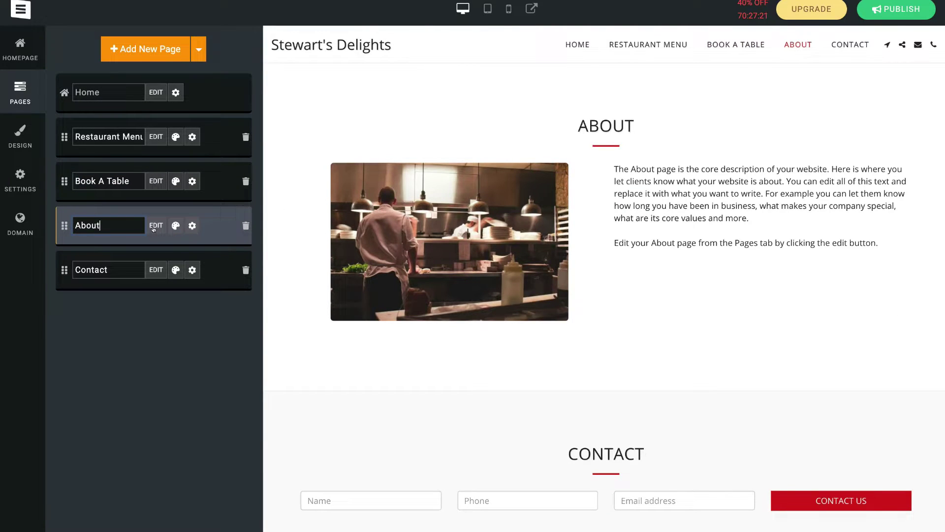
Step: Inspect the About page's editable text and image options, and close its editor discarding changes
click(154, 225)
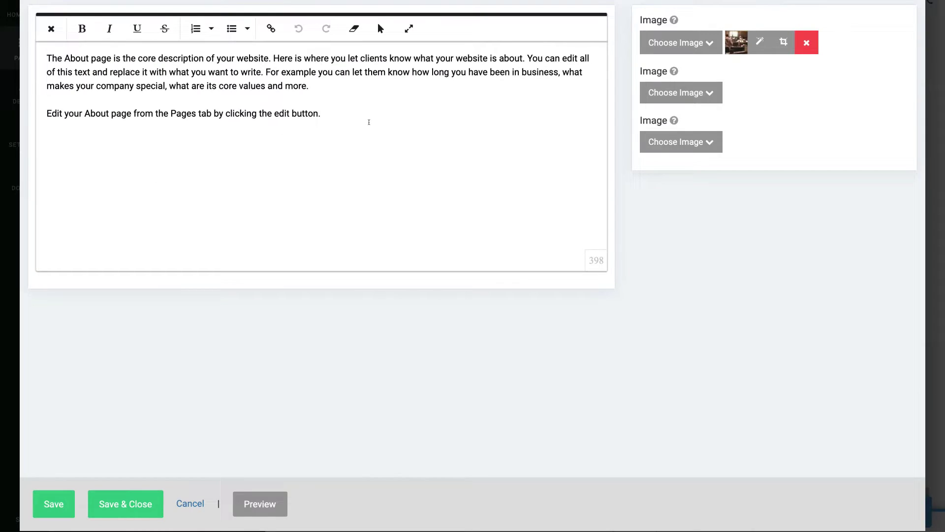
drag(351, 110, 166, 86)
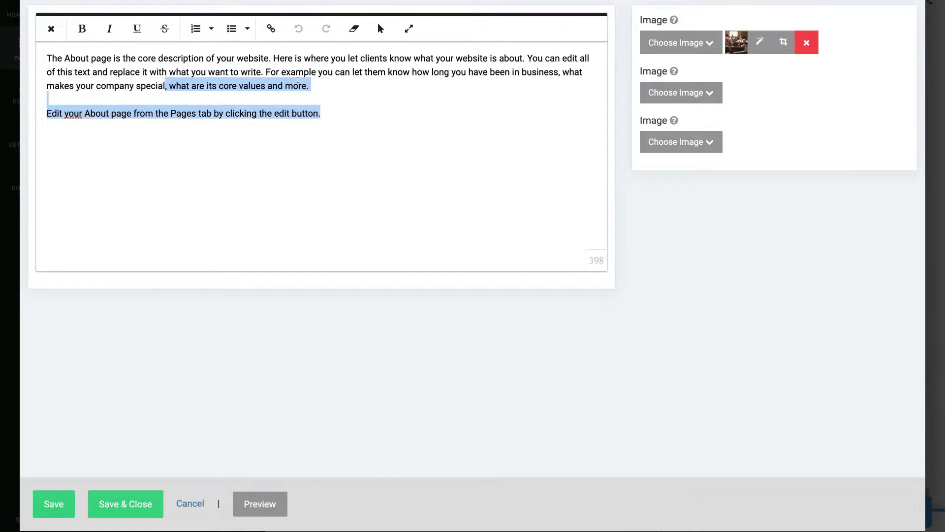
click(342, 100)
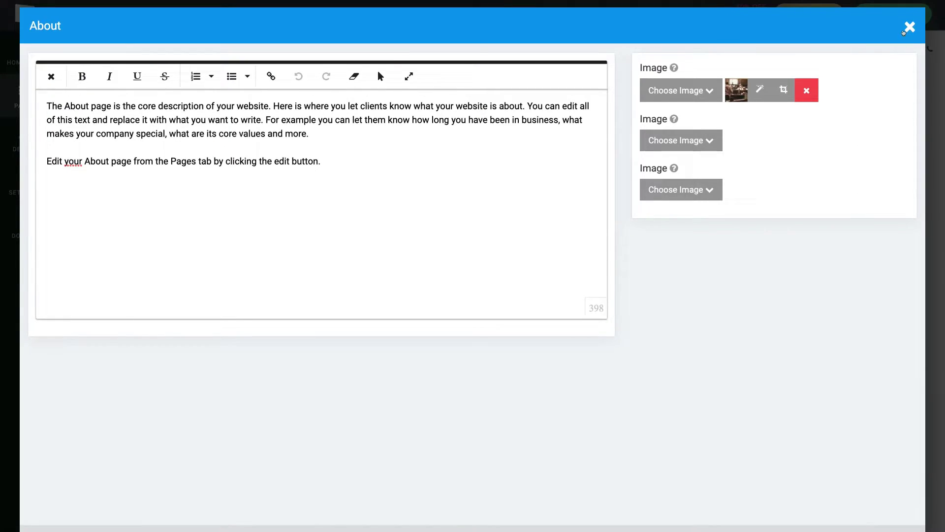
click(908, 32)
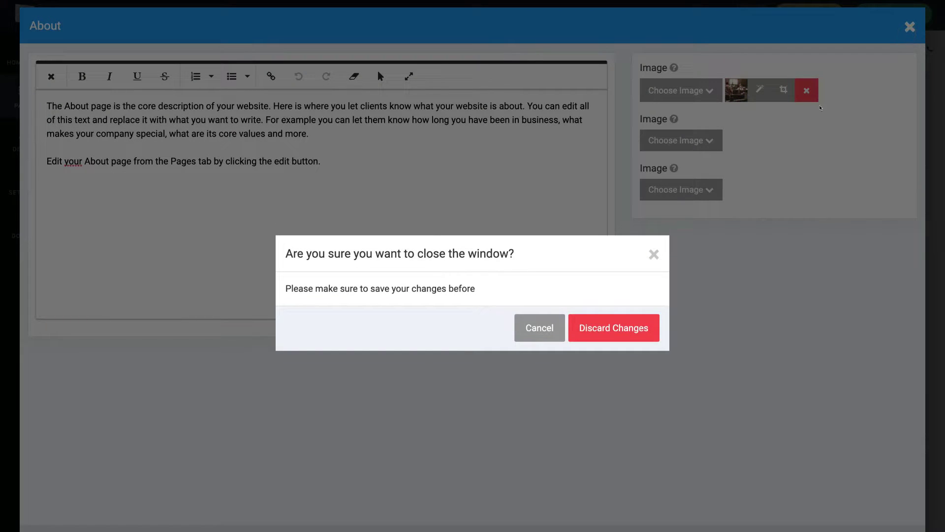
click(614, 323)
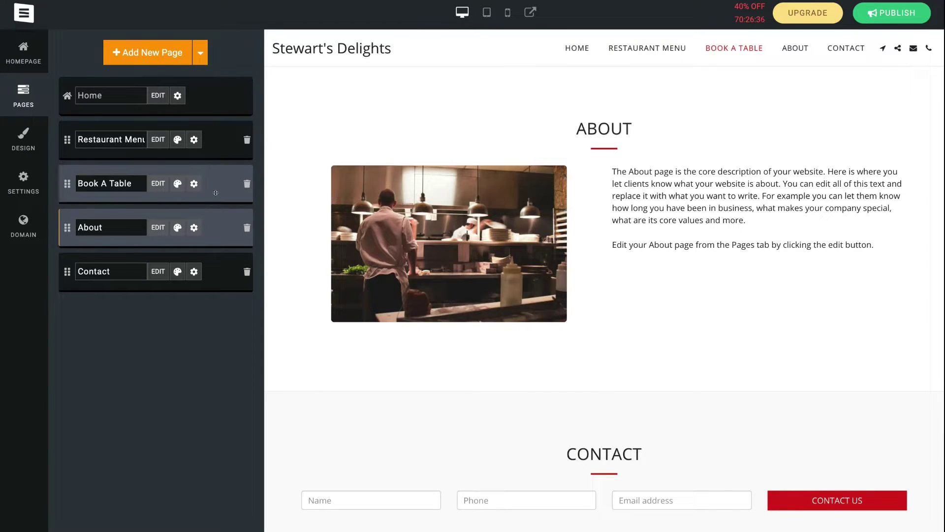
Step: Show the Restaurant Menu page in the site preview
mouse_move(392, 212)
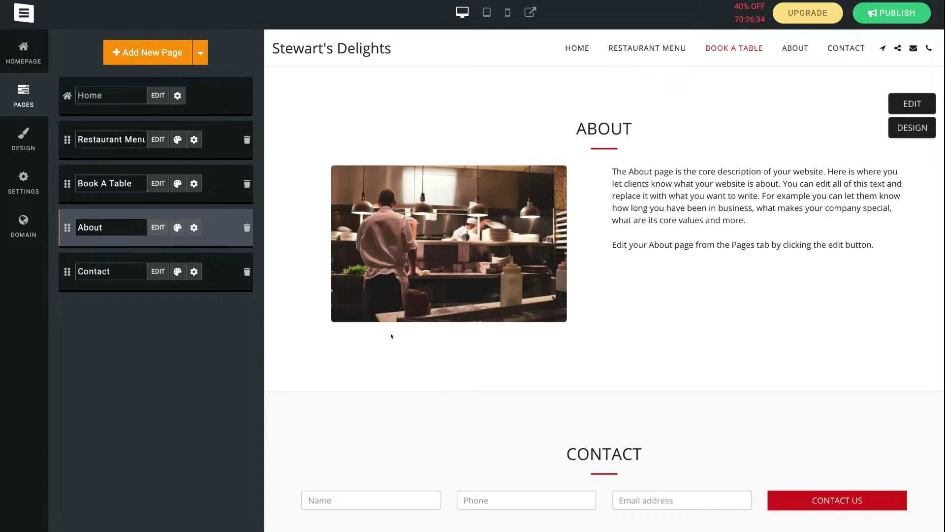
mouse_move(667, 51)
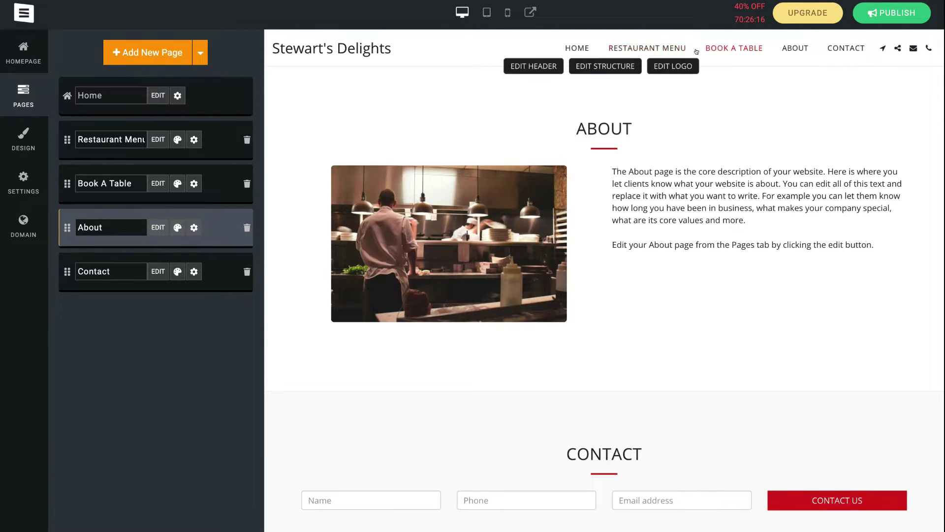
click(236, 140)
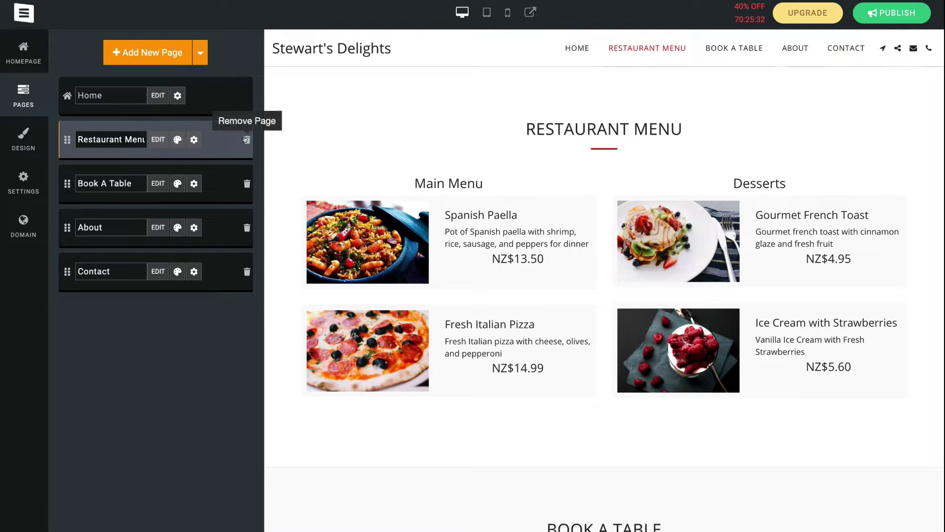
Step: Start adding a new page and browse the popular page types
click(149, 55)
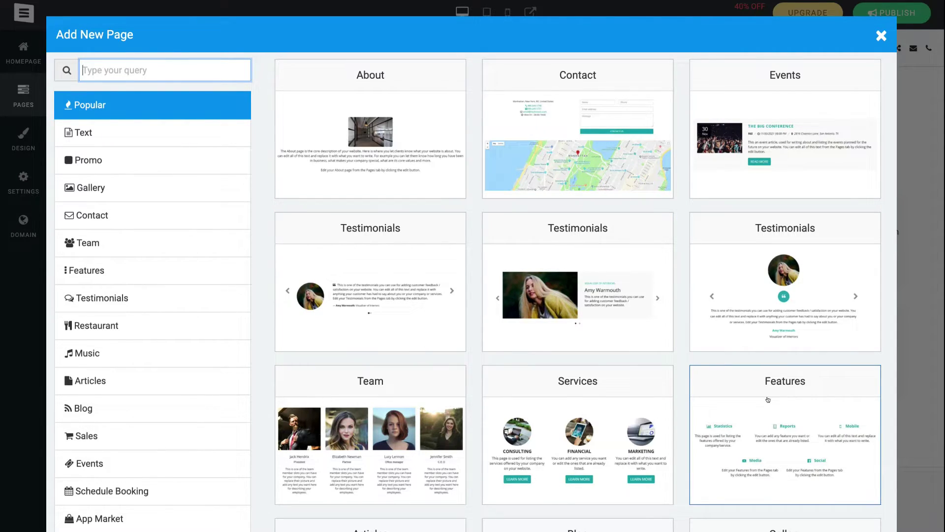
scroll(770, 389, down, 5)
scroll(767, 399, up, 2)
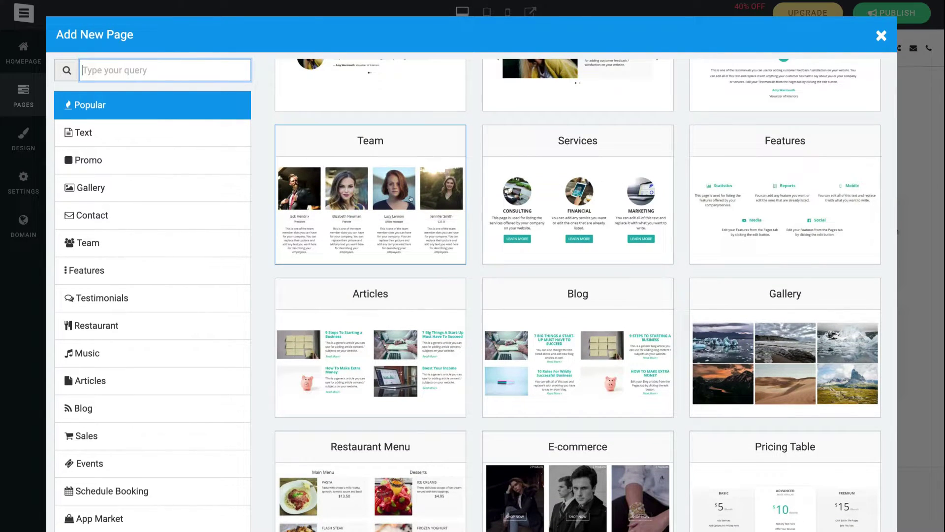
scroll(409, 340, down, 1)
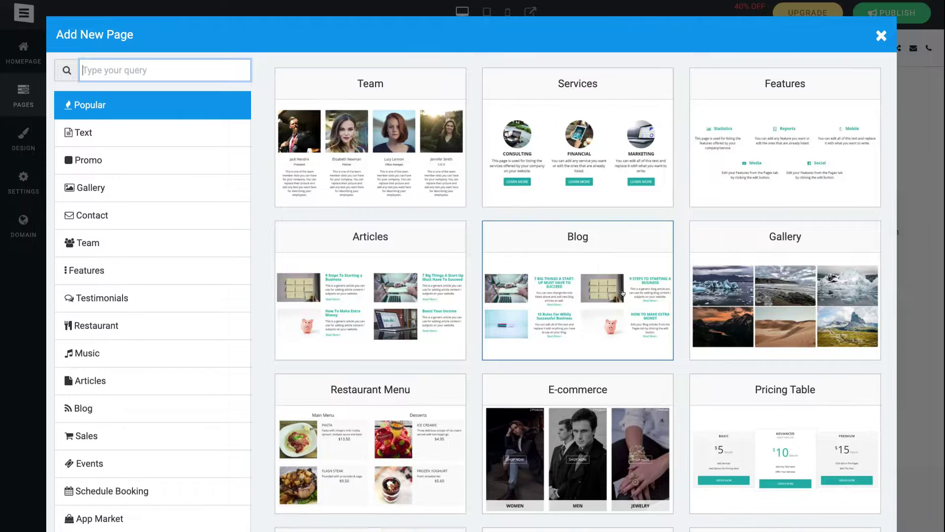
scroll(711, 321, down, 2)
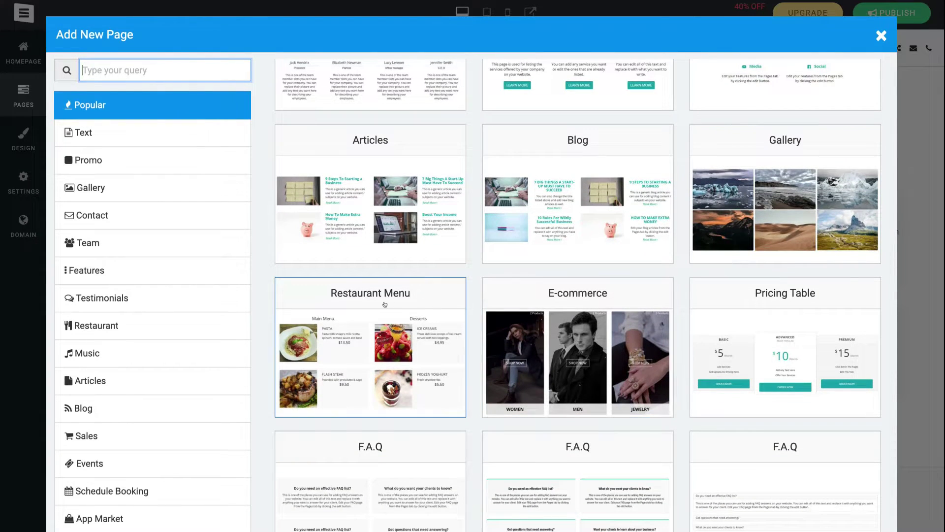
scroll(385, 328, up, 8)
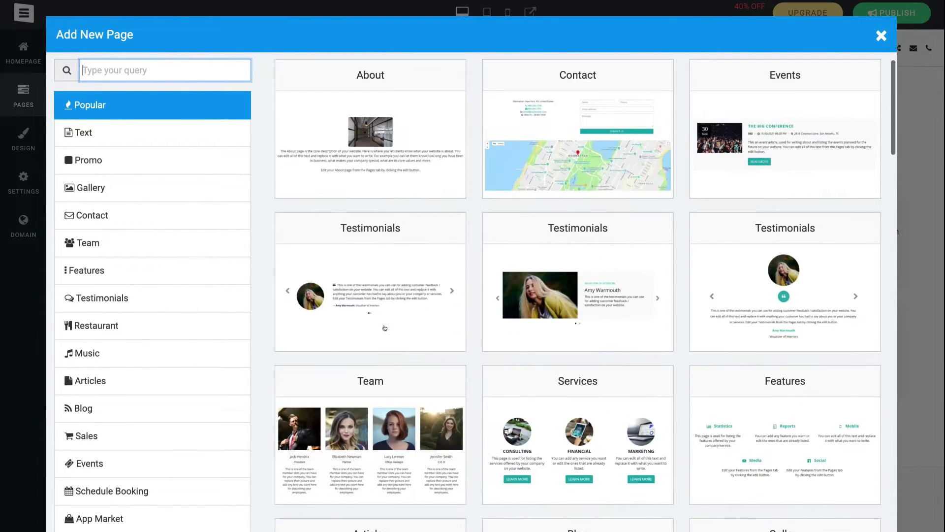
Step: Look through the Gallery, Contact and Team layouts, and add the Restaurant Menu page from the Restaurant category
click(137, 187)
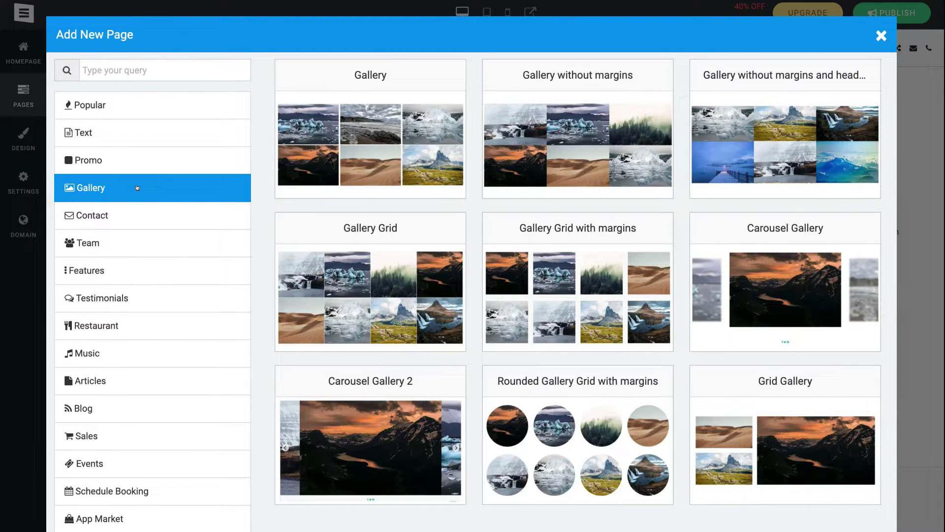
click(136, 211)
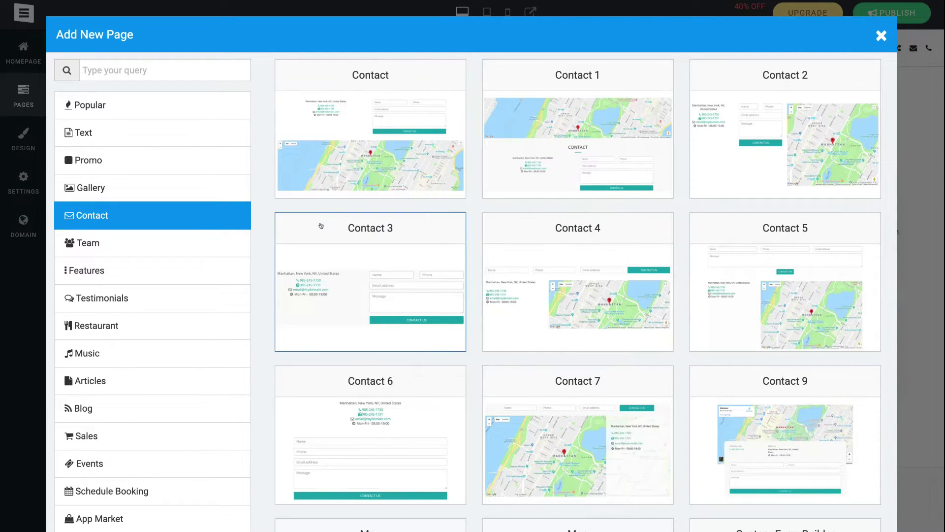
click(194, 238)
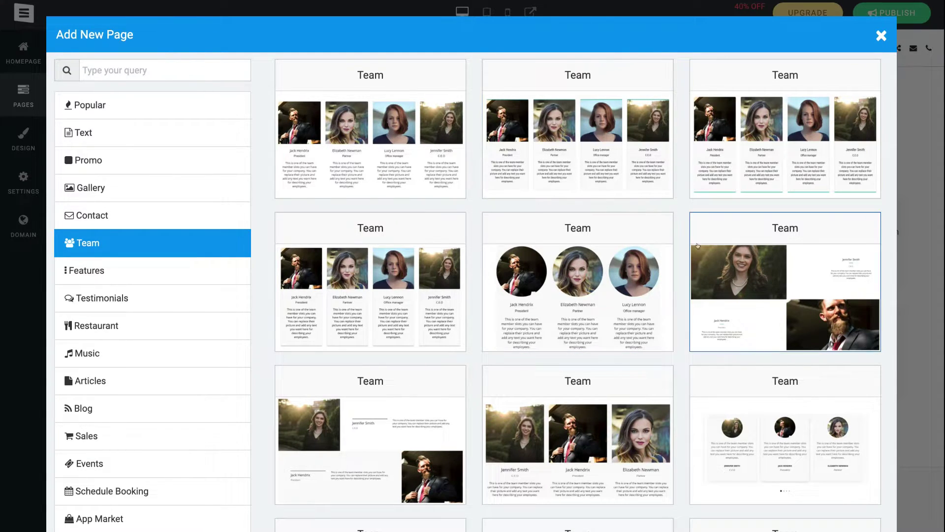
click(138, 328)
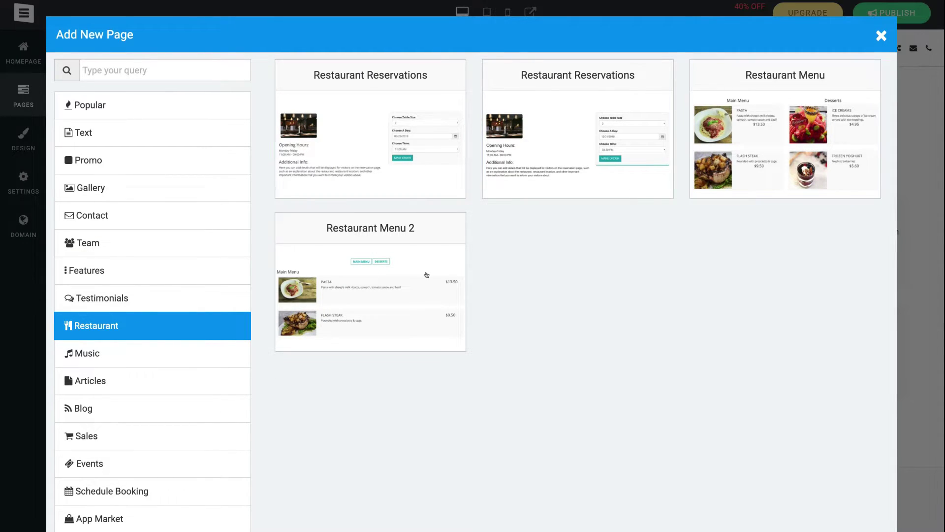
click(709, 163)
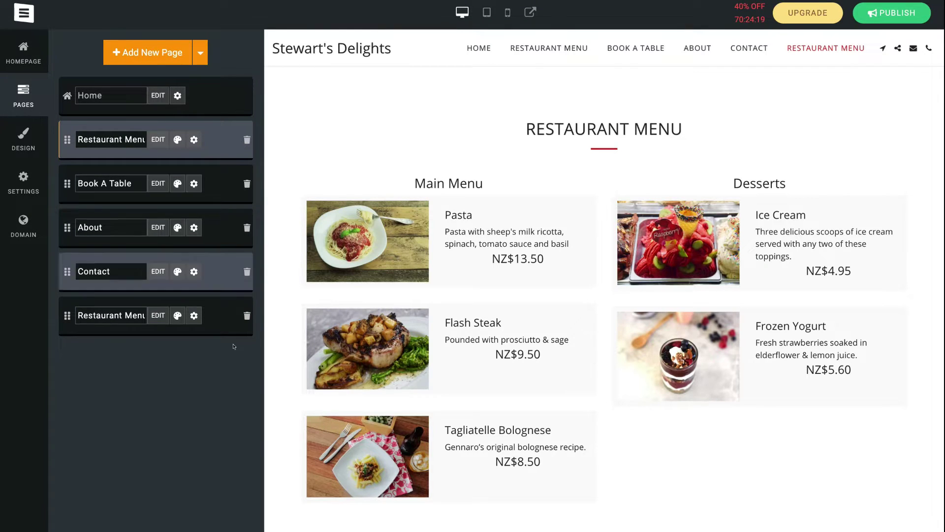
Step: Remove the original Restaurant Menu page, place the new Restaurant Menu page above Contact, and review the site preview
click(243, 138)
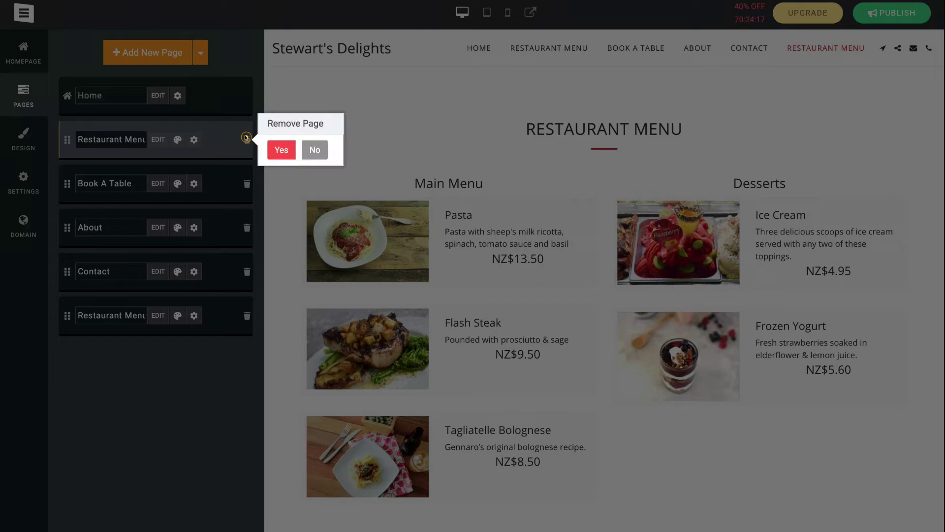
click(275, 144)
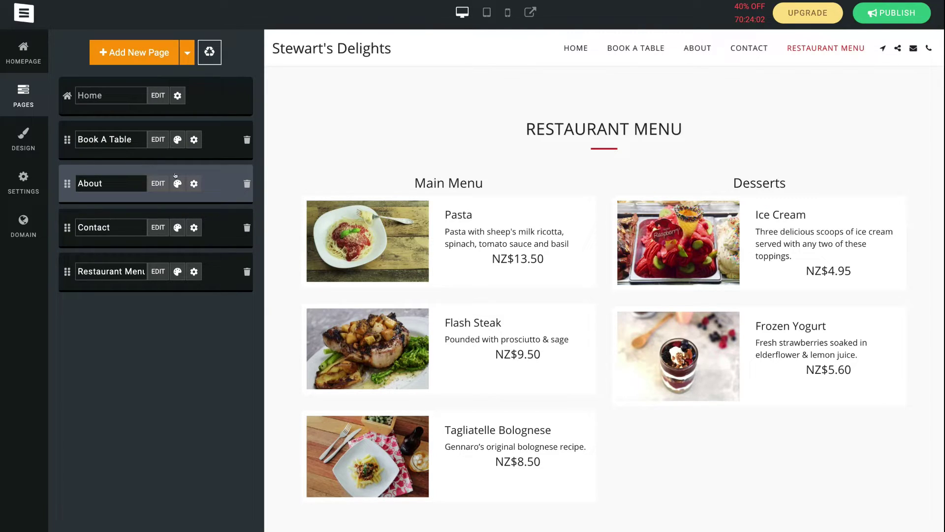
drag(218, 177, 218, 259)
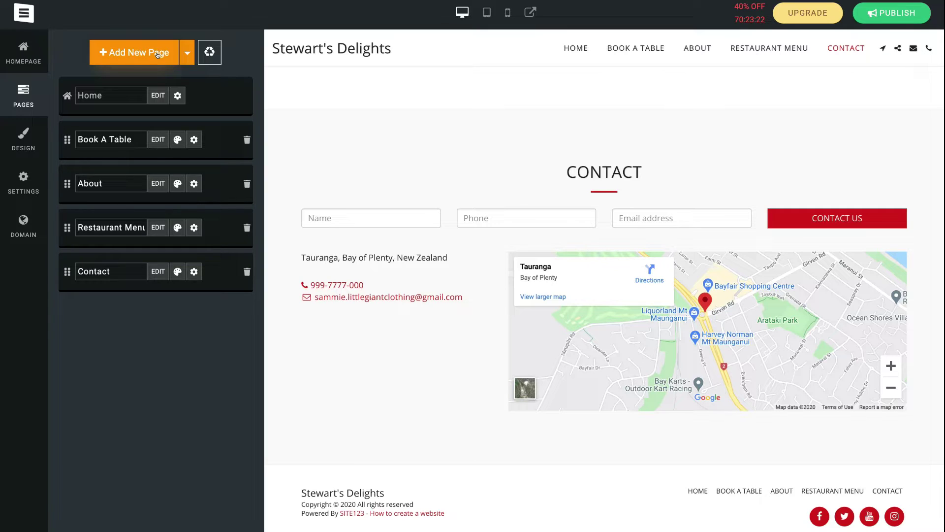
scroll(545, 190, up, 10)
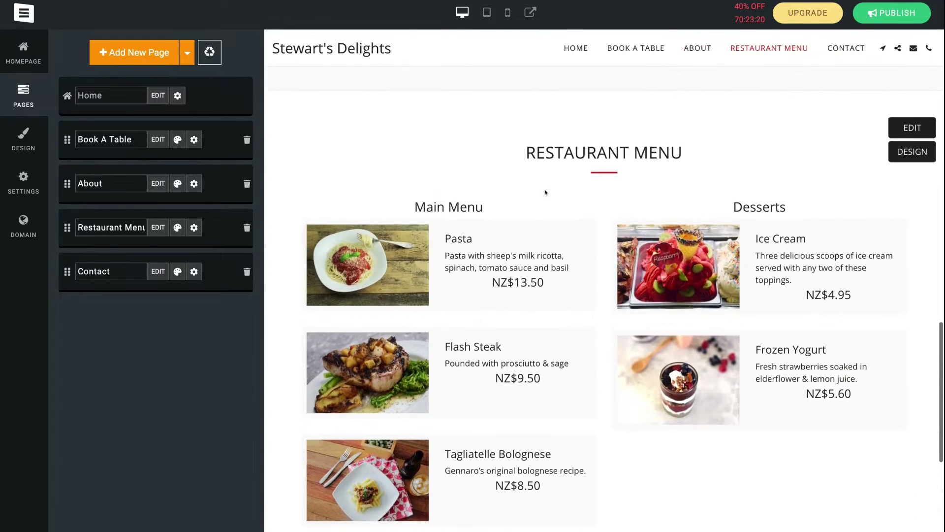
scroll(545, 192, up, 10)
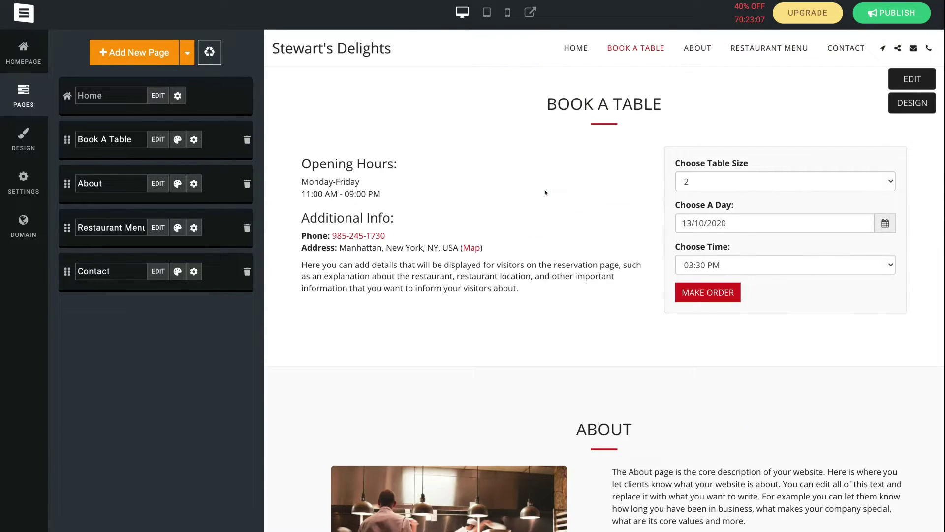
scroll(546, 193, up, 4)
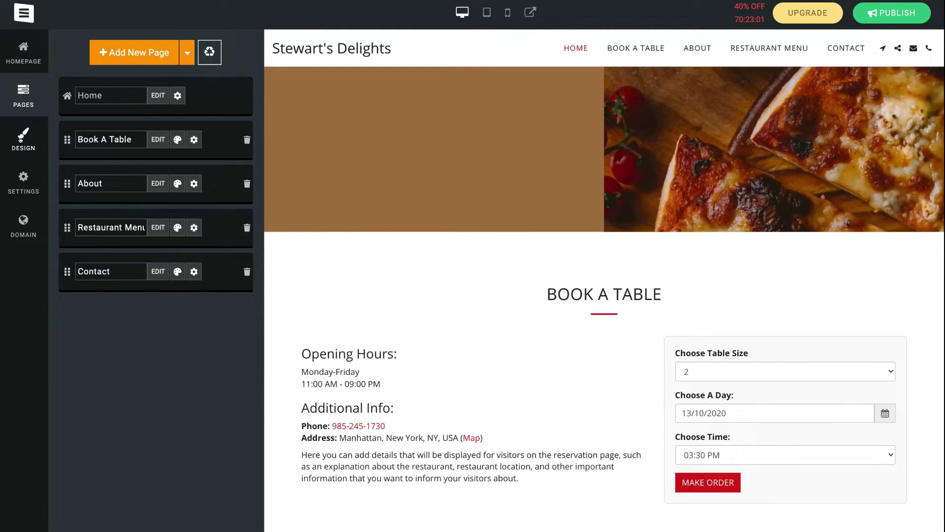
Step: Apply the Roboto Condensed and Cabin design theme with the black header and blue accent
click(23, 138)
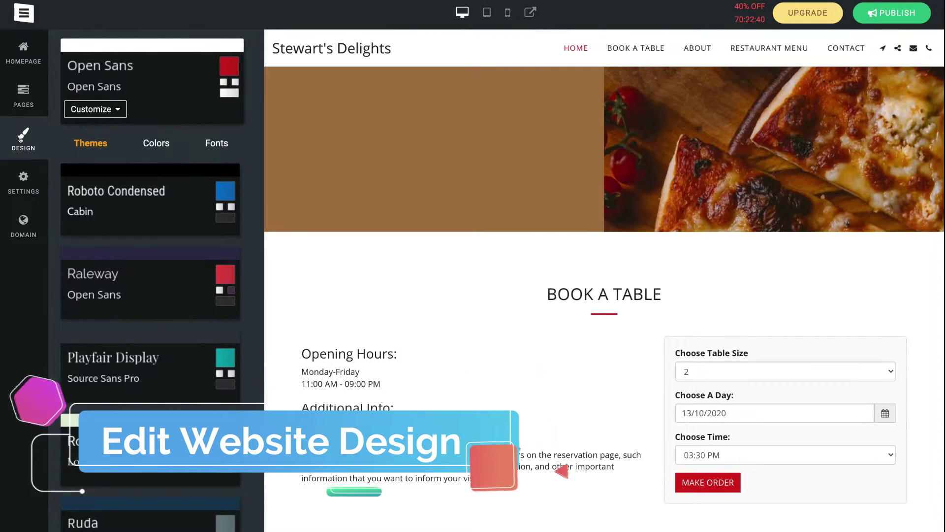
click(154, 196)
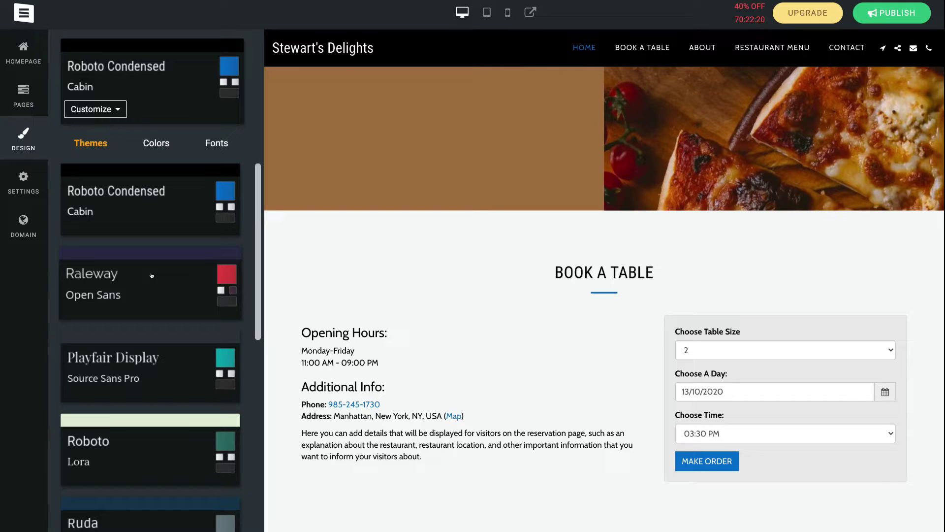
Step: Try the Roboto and Lora, Cormorant Garamond and Fira Sans, and PT Sans and Playfair Display themes, and return to Roboto Condensed and Cabin
scroll(156, 368, down, 5)
click(156, 368)
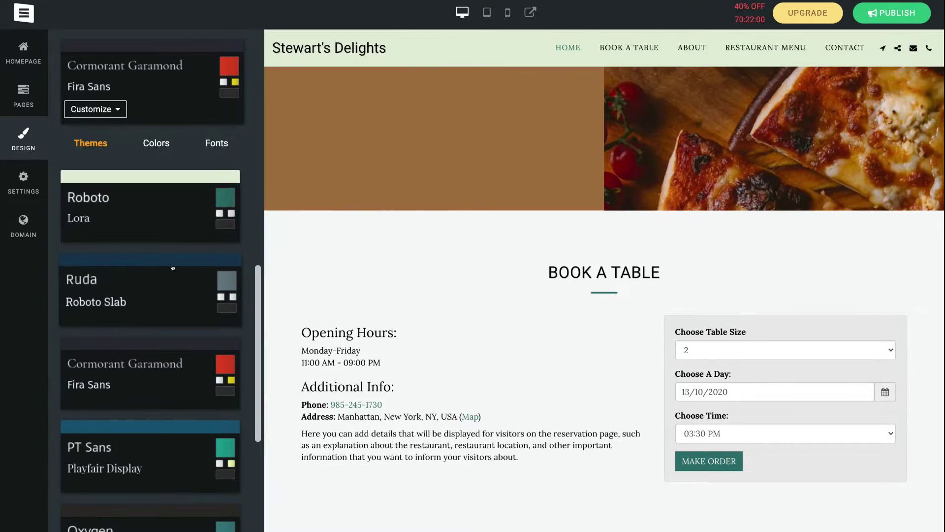
scroll(156, 368, down, 1)
click(155, 369)
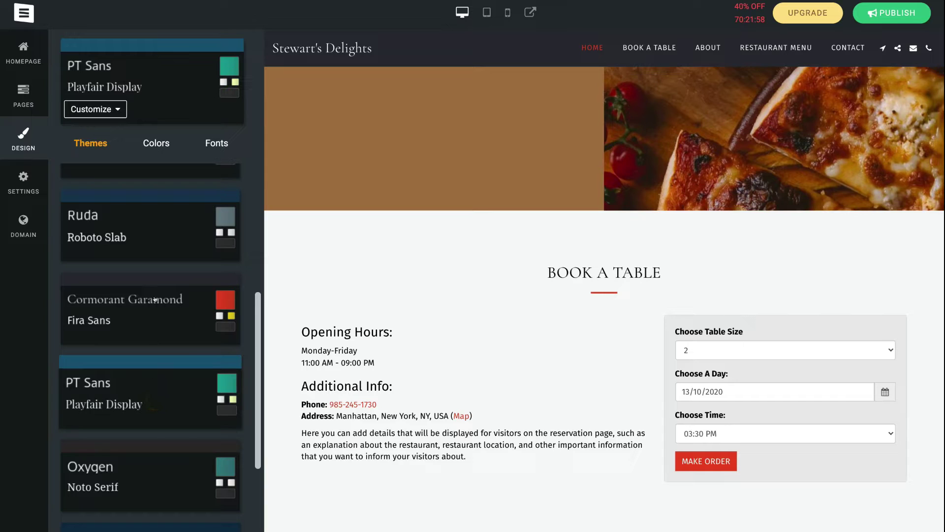
scroll(158, 315, up, 5)
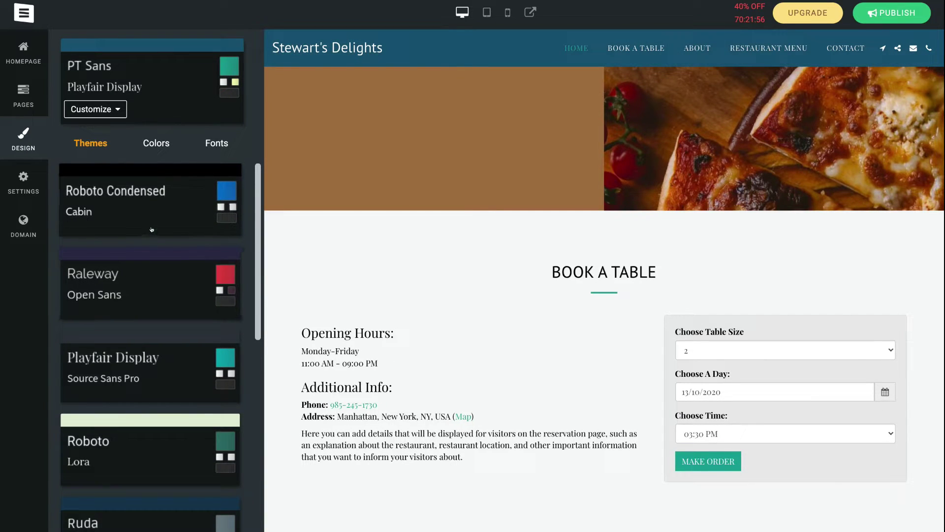
click(151, 211)
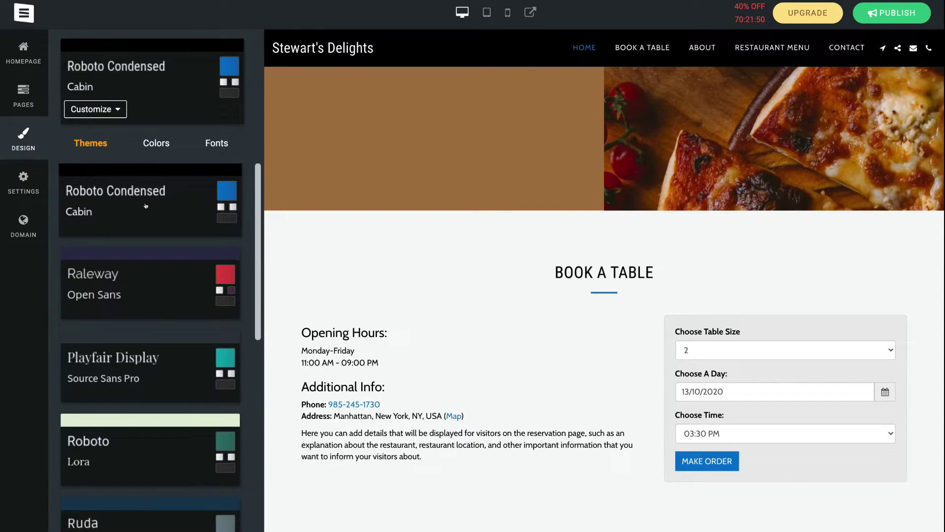
Step: Look through the preset color schemes and font pairings available for the website design
click(147, 144)
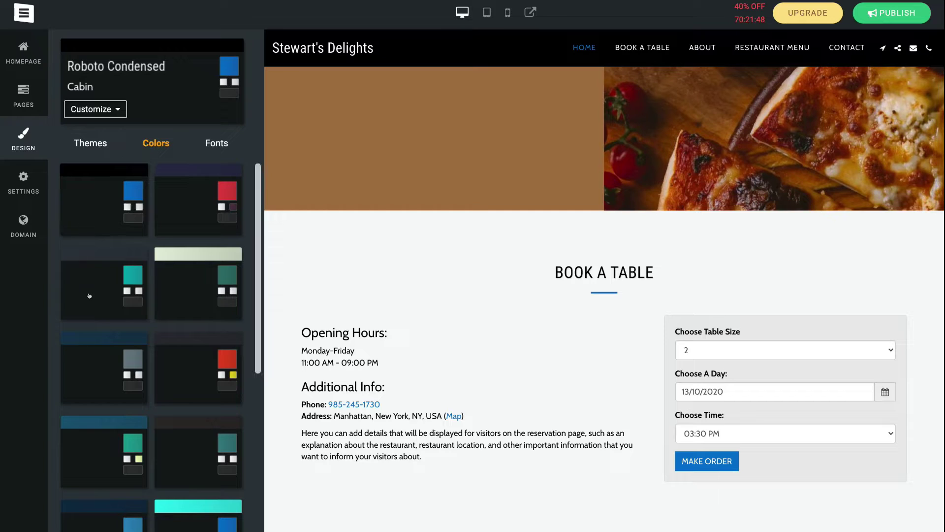
click(215, 137)
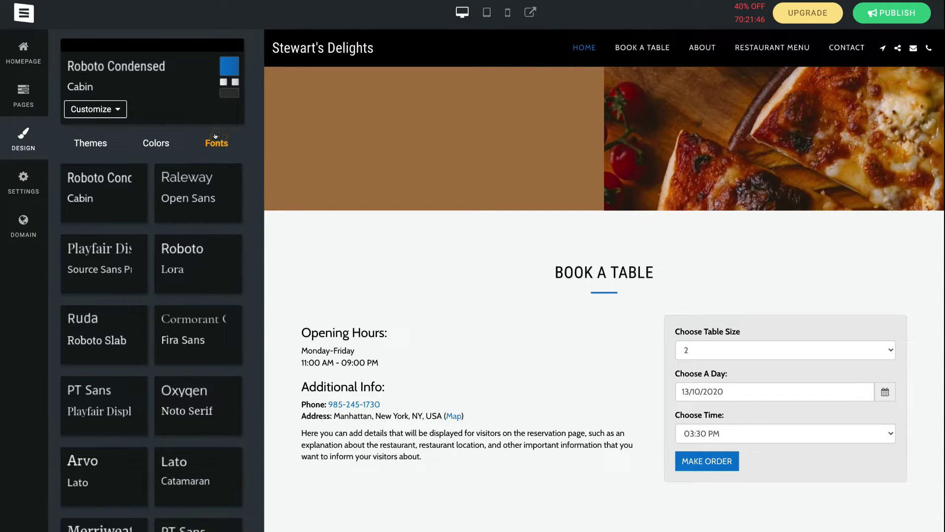
click(155, 143)
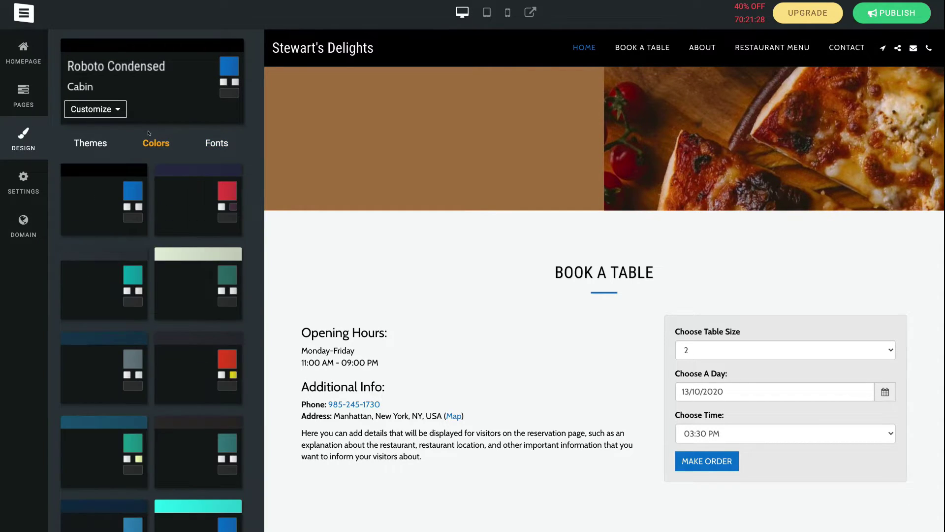
Step: Open the header customization options and preview the location, email contact form and phone pop-ups from the site header
click(117, 109)
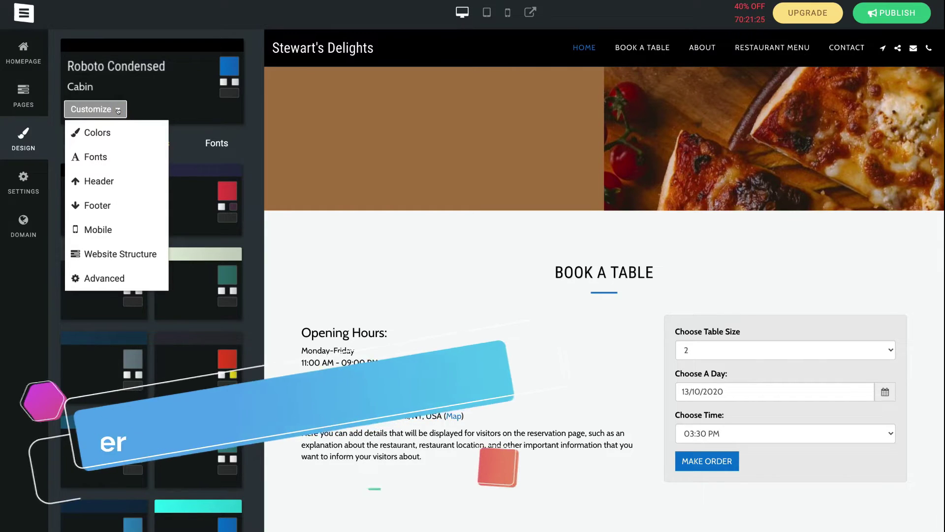
click(109, 180)
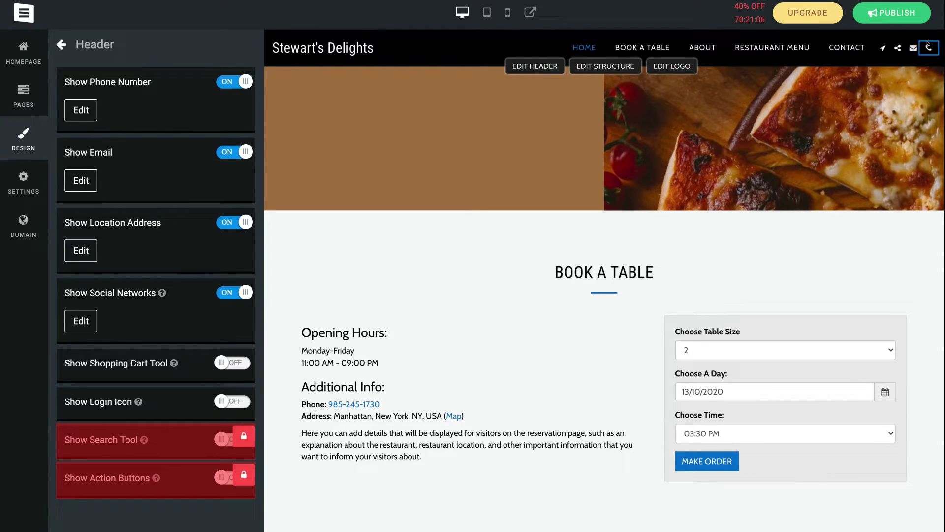
click(884, 48)
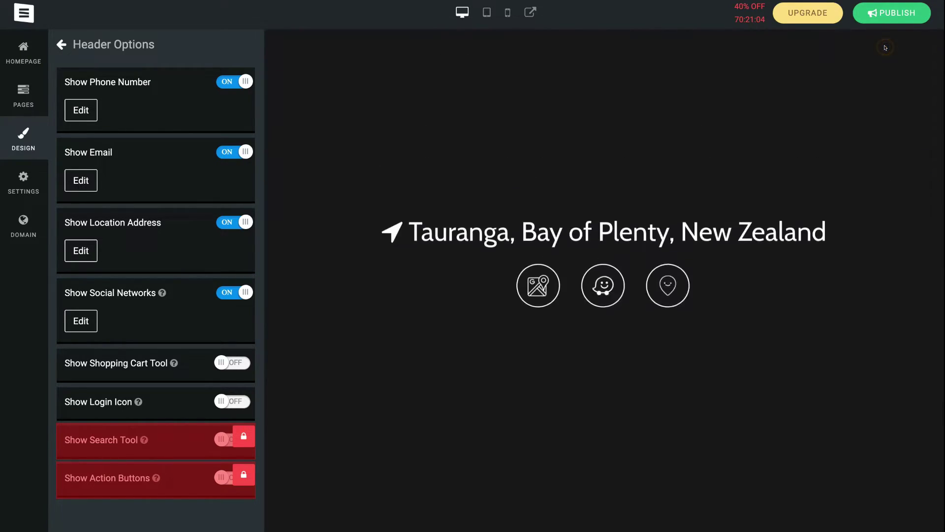
click(922, 54)
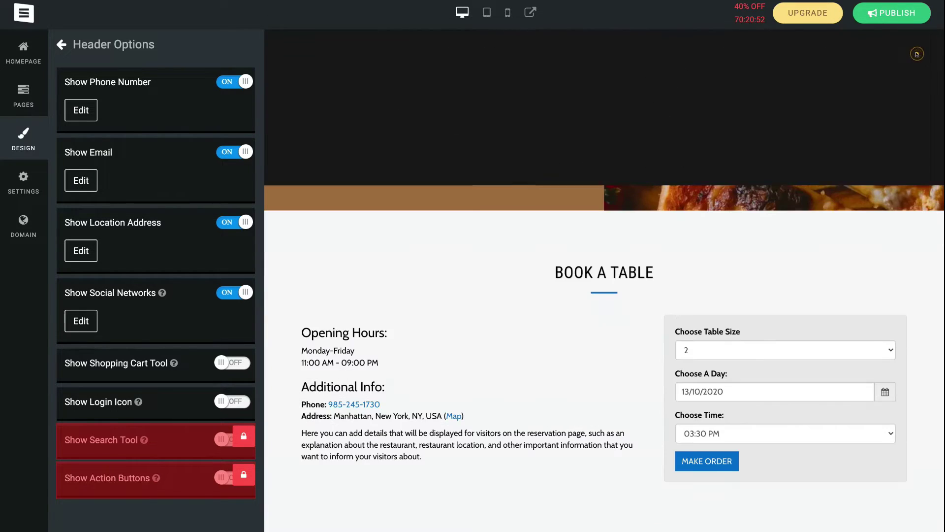
click(914, 48)
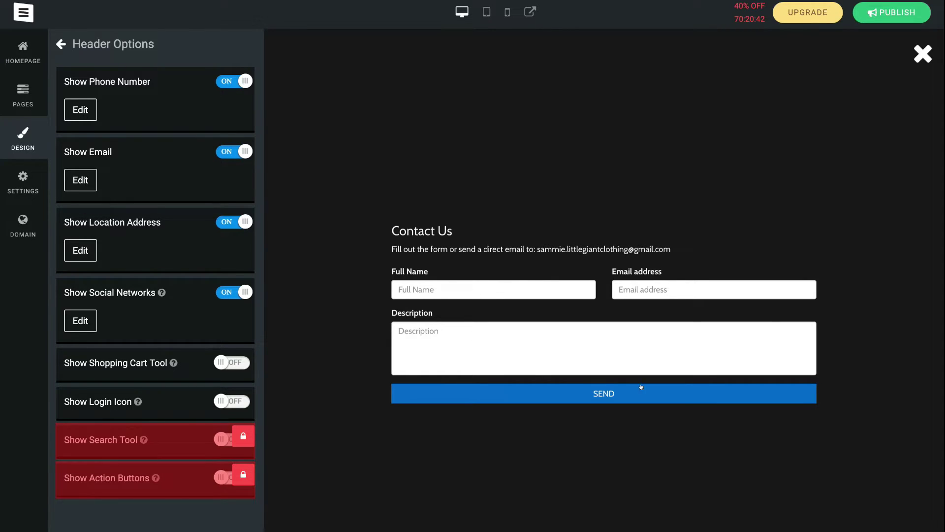
click(923, 54)
click(923, 47)
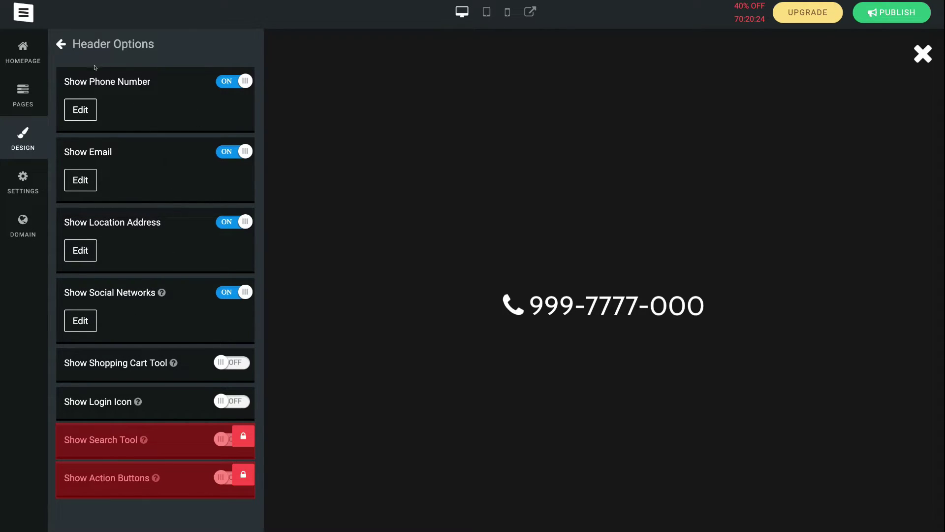
Step: Close the phone pop-up and set the website's footer layout to Layout 2 - Clean and centered in the footer customization options
click(74, 45)
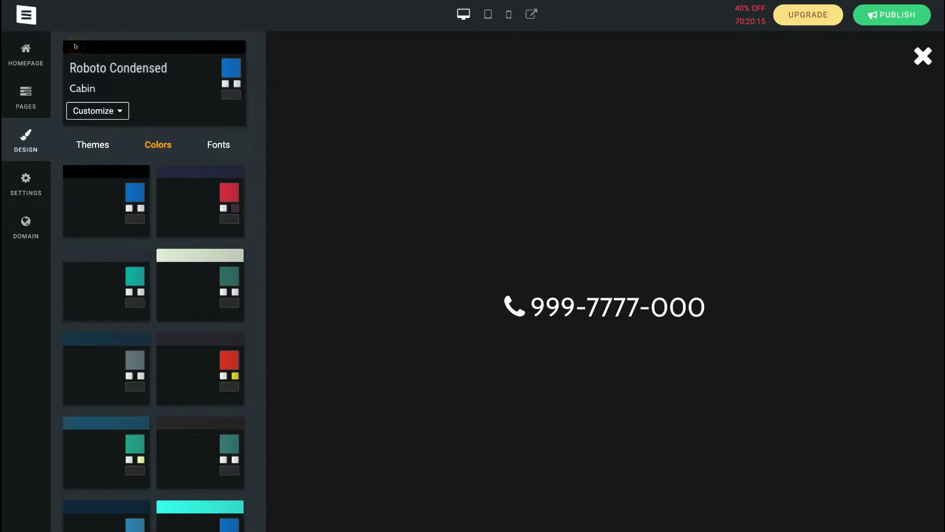
click(116, 112)
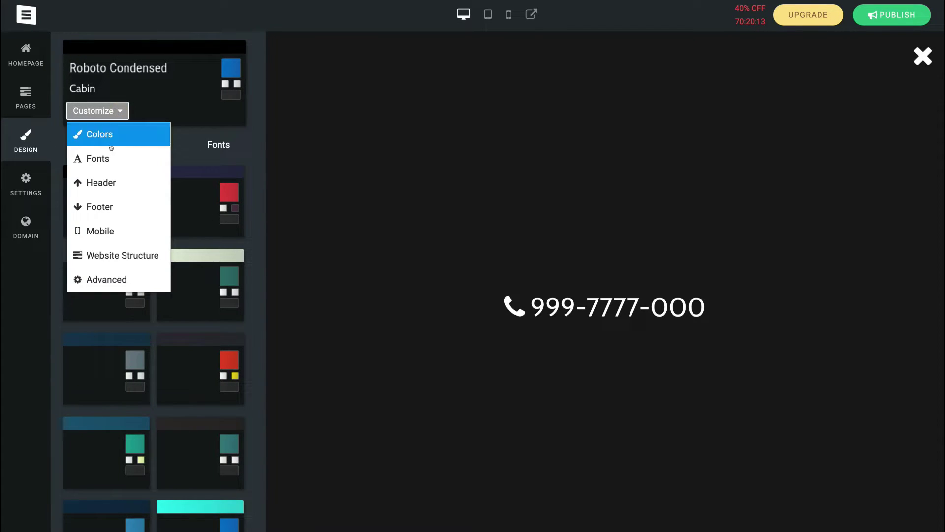
click(106, 204)
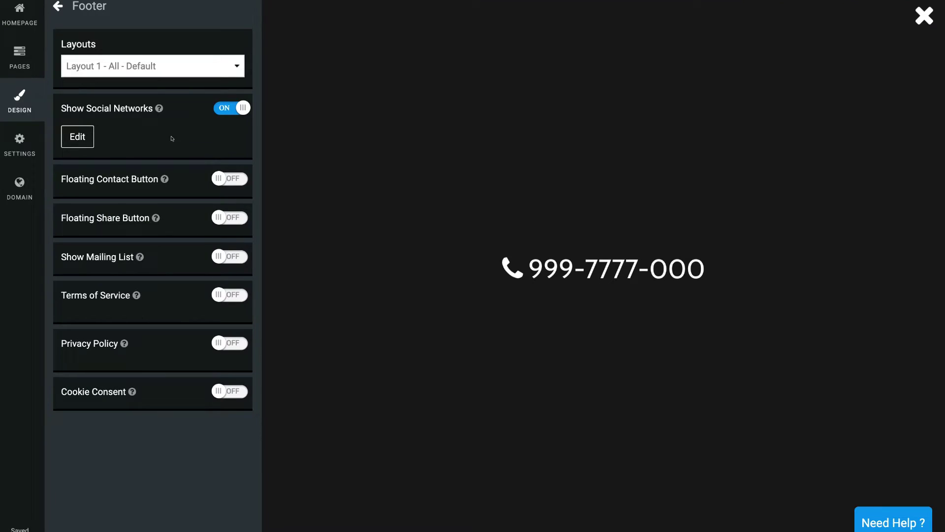
click(925, 16)
scroll(773, 255, down, 5)
scroll(773, 256, down, 5)
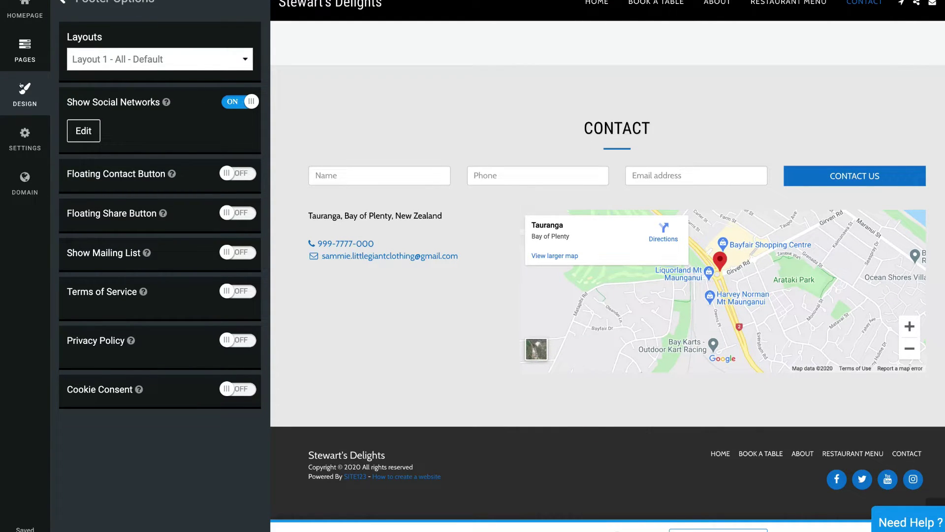
click(239, 55)
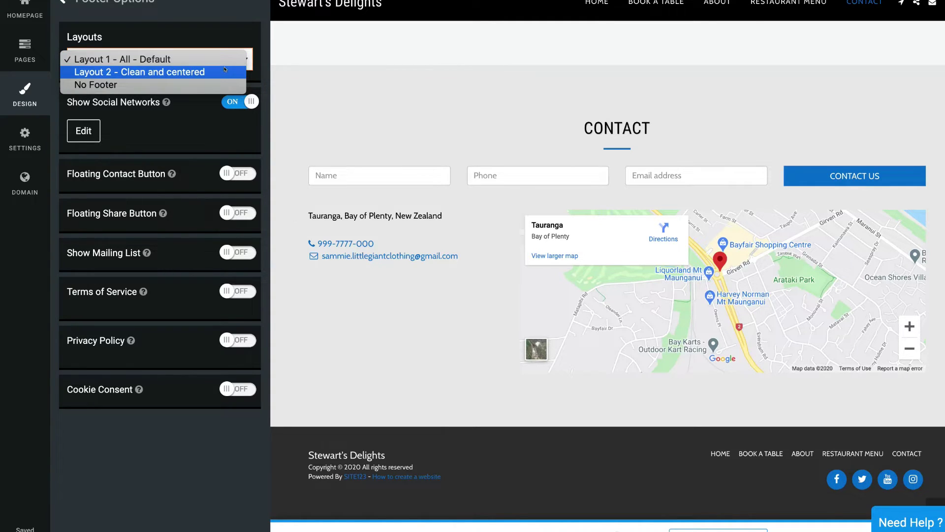
click(206, 71)
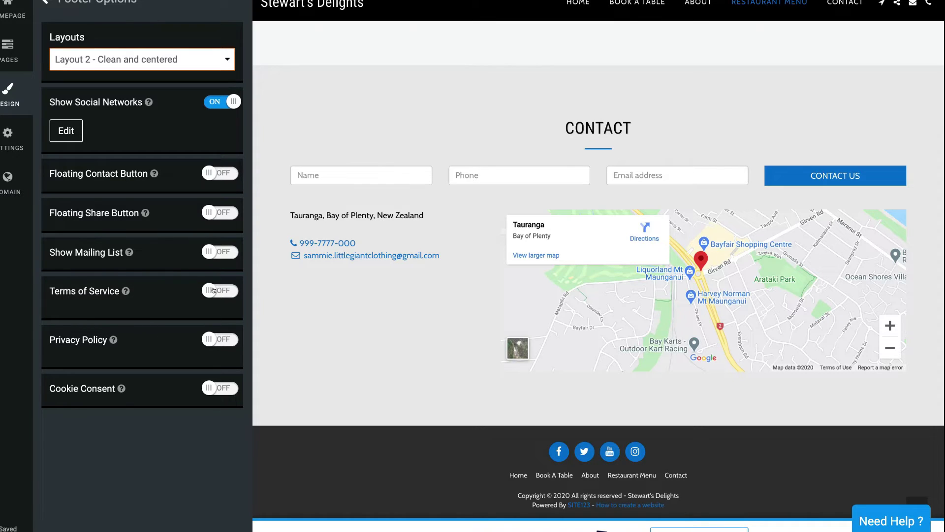
mouse_move(564, 468)
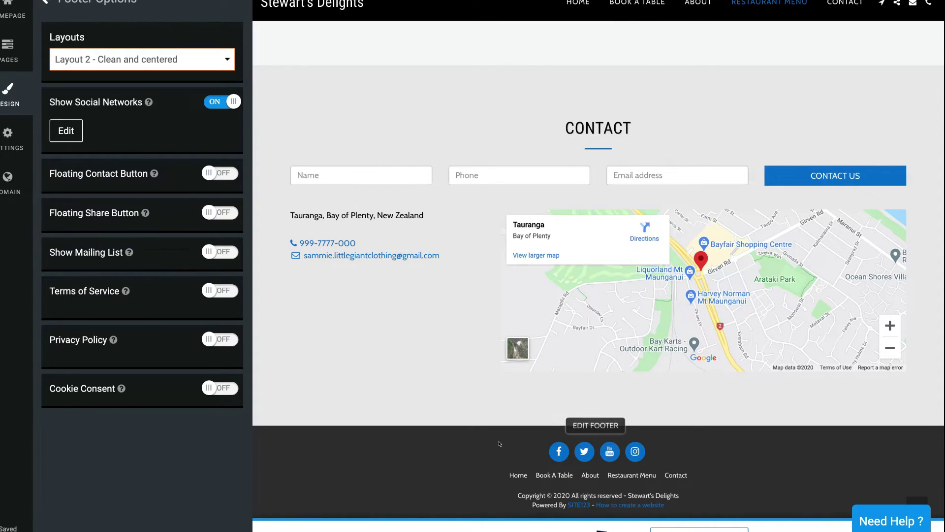
click(555, 472)
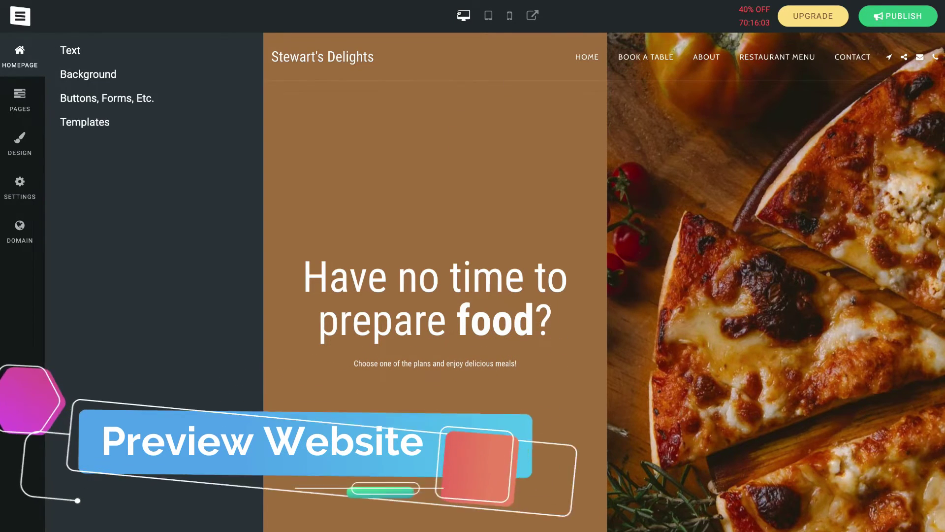
Step: Preview the homepage in tablet and mobile views, and look through the page sections in tablet view
click(487, 16)
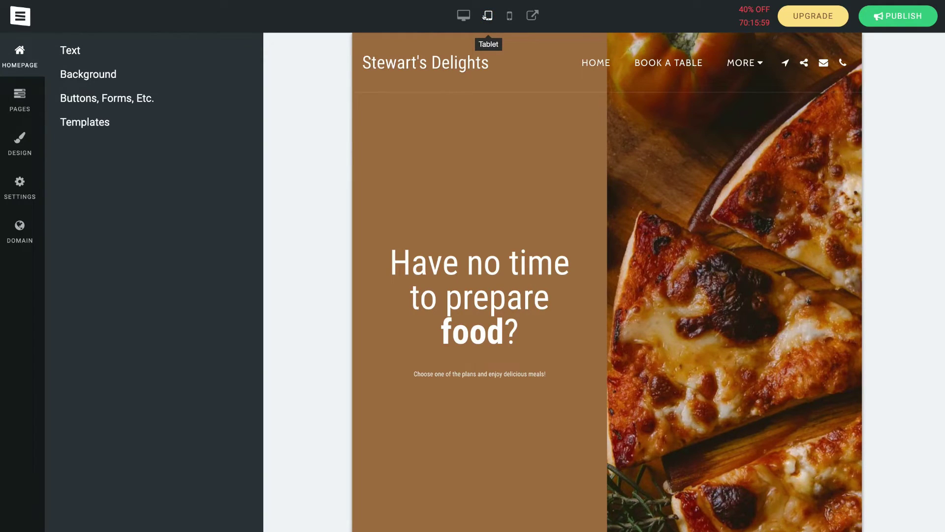
click(510, 16)
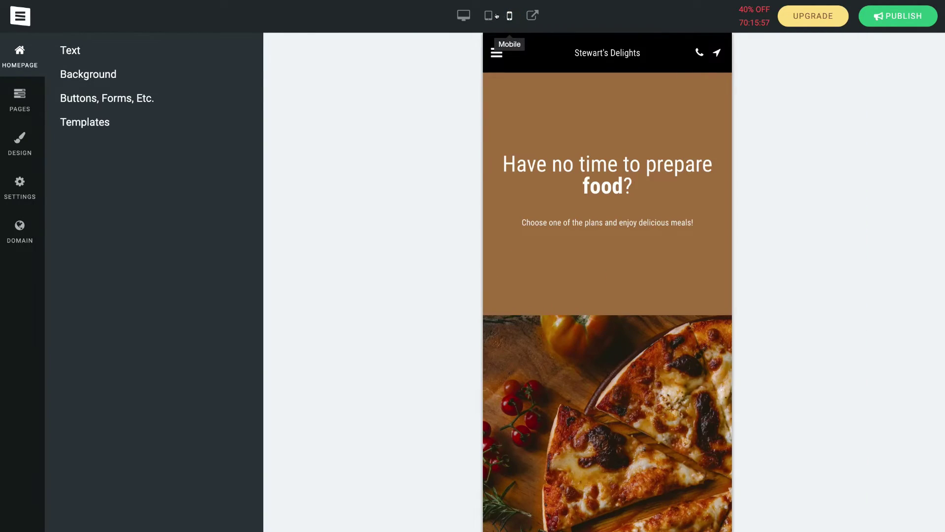
click(490, 15)
scroll(525, 209, down, 15)
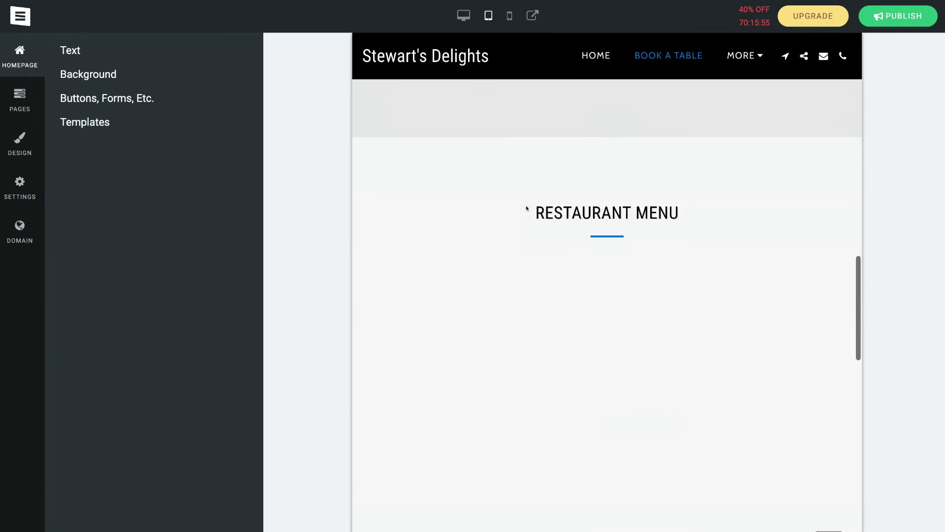
scroll(526, 208, down, 20)
scroll(526, 206, down, 6)
scroll(526, 207, up, 10)
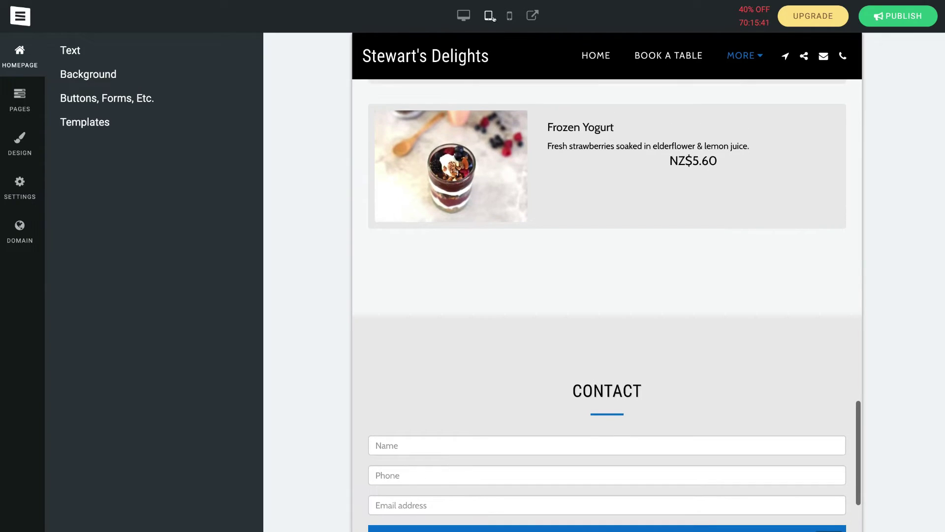
Step: Look through the site in mobile view and return to the top of the homepage in desktop view
click(510, 15)
scroll(561, 162, down, 1)
scroll(562, 162, down, 10)
click(464, 16)
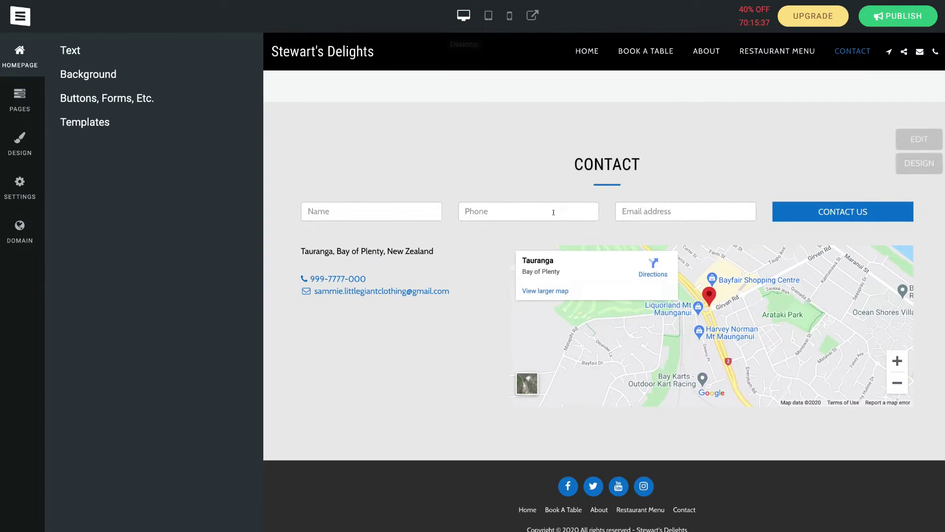
scroll(553, 212, up, 15)
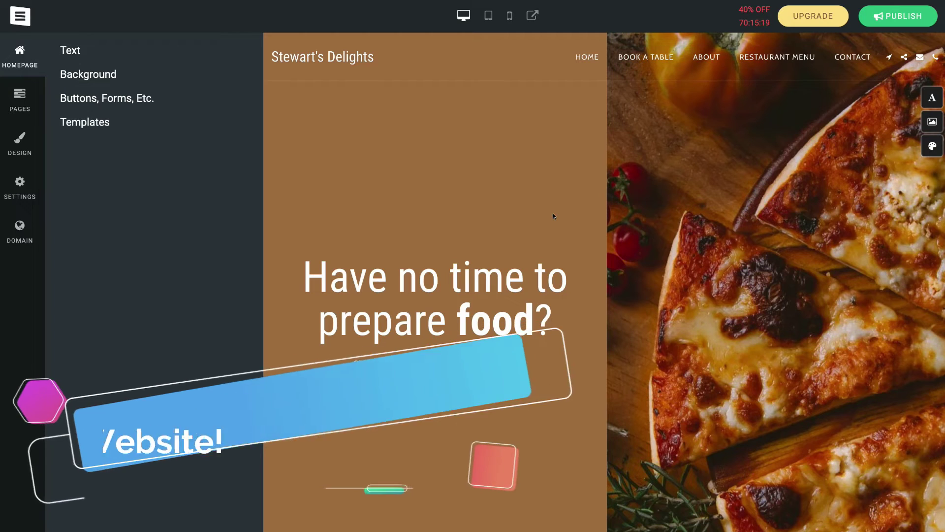
Step: Publish the website, confirm the publication, and open the live site from its published web address
click(895, 16)
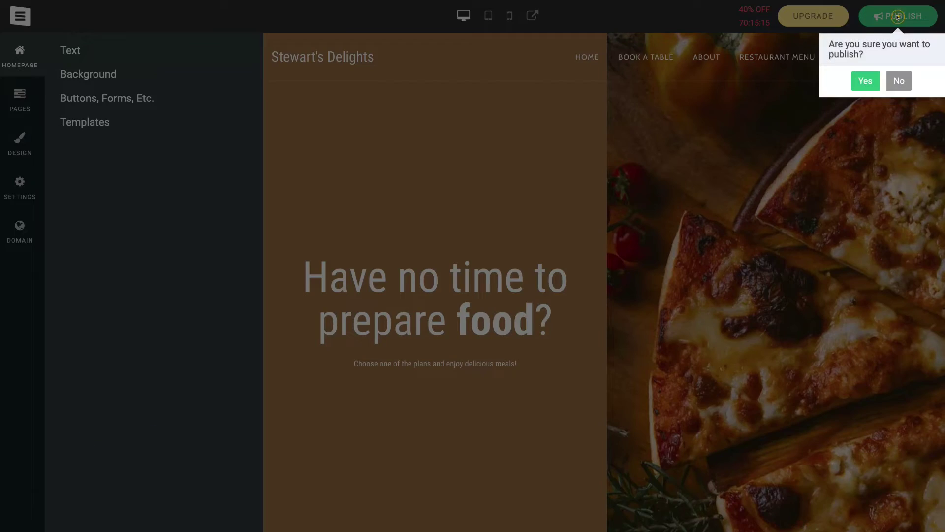
click(867, 81)
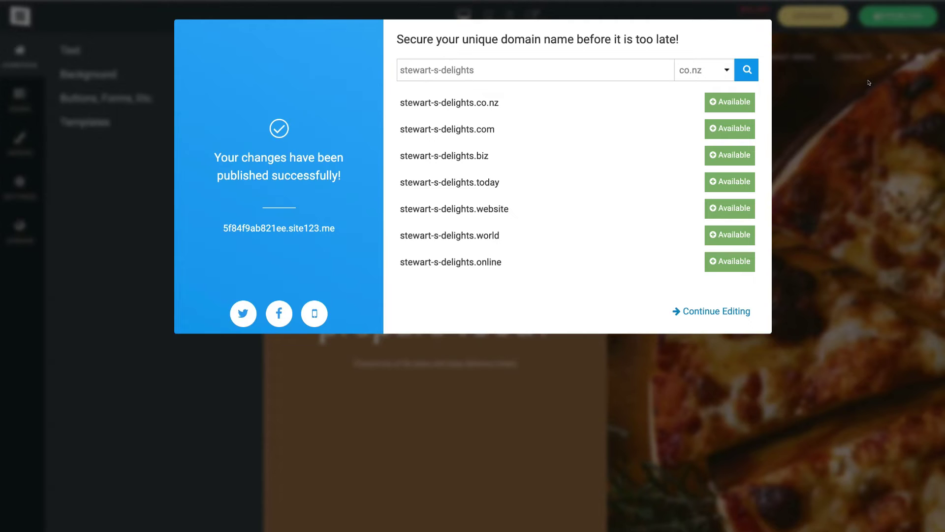
click(322, 228)
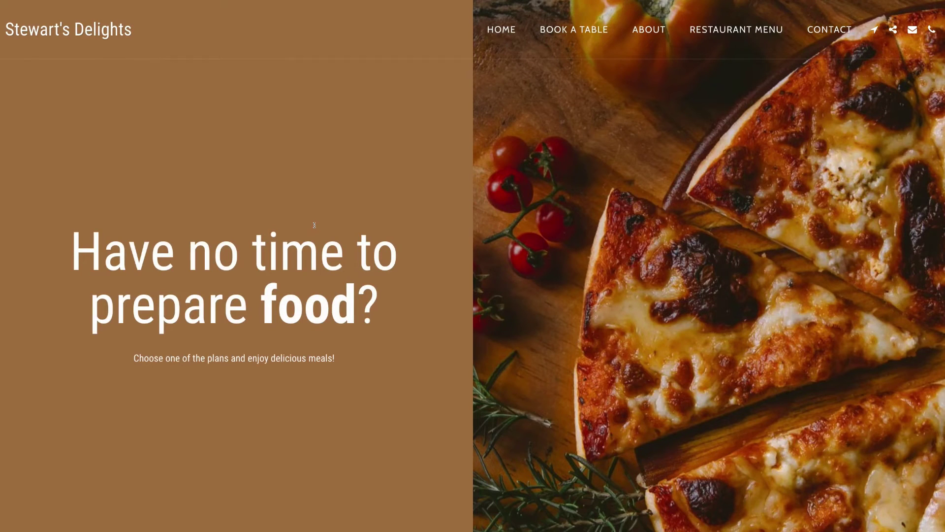
Step: Review the live site's booking, menu and contact sections, and highlight the published web address in the publication dialog
scroll(315, 225, down, 20)
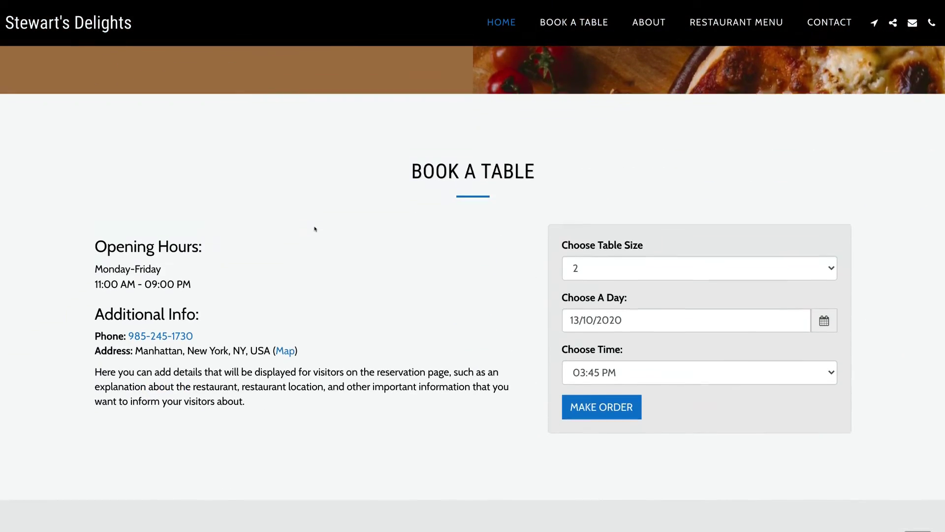
scroll(315, 232, down, 10)
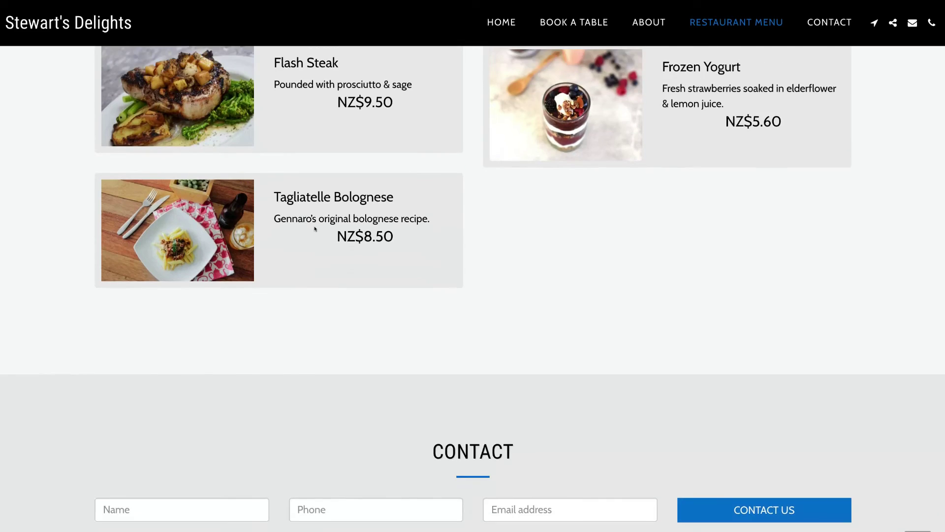
scroll(314, 225, up, 20)
scroll(314, 225, up, 3)
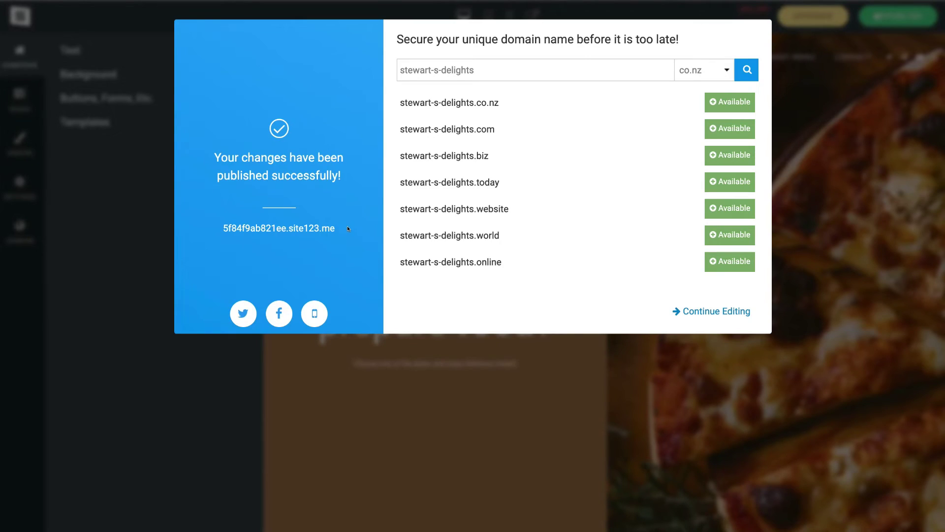
drag(347, 228, 222, 227)
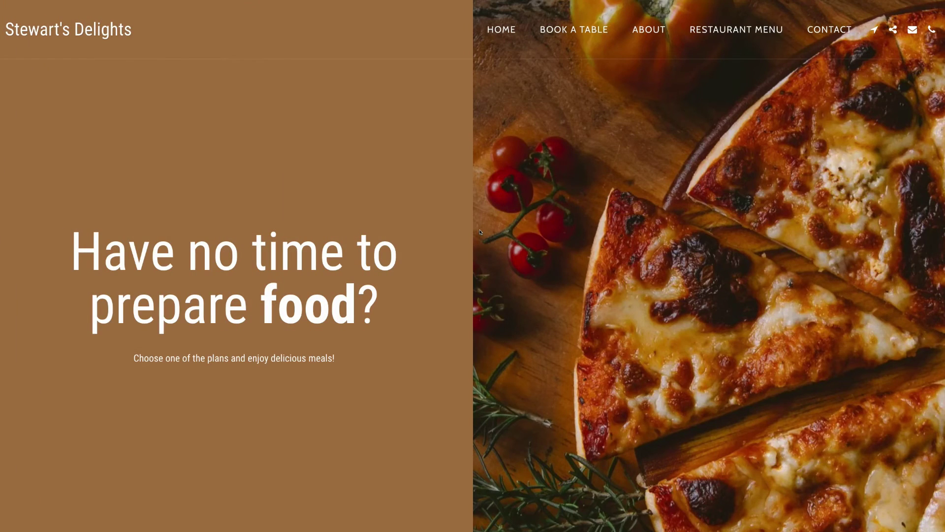
scroll(480, 232, down, 6)
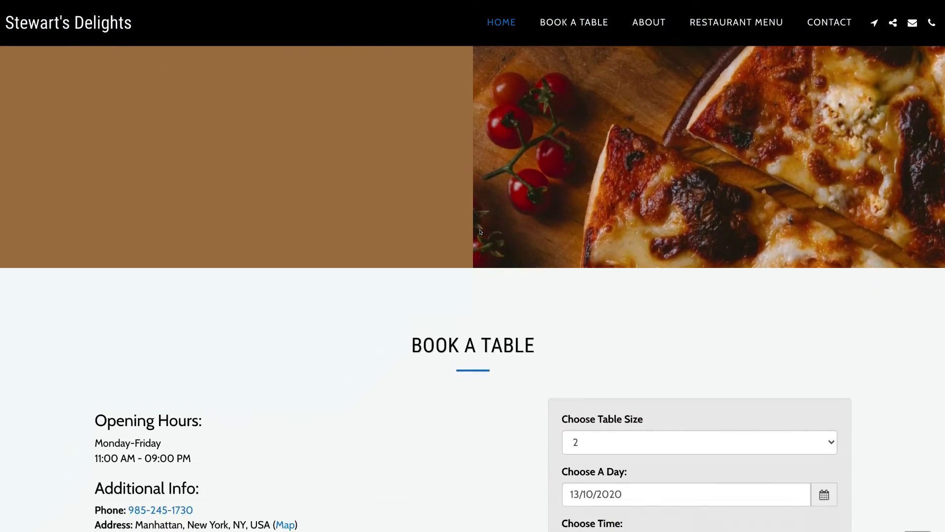
Step: Look through the live site from the table booking section past the About and Restaurant Menu sections to the contact form
scroll(481, 232, down, 8)
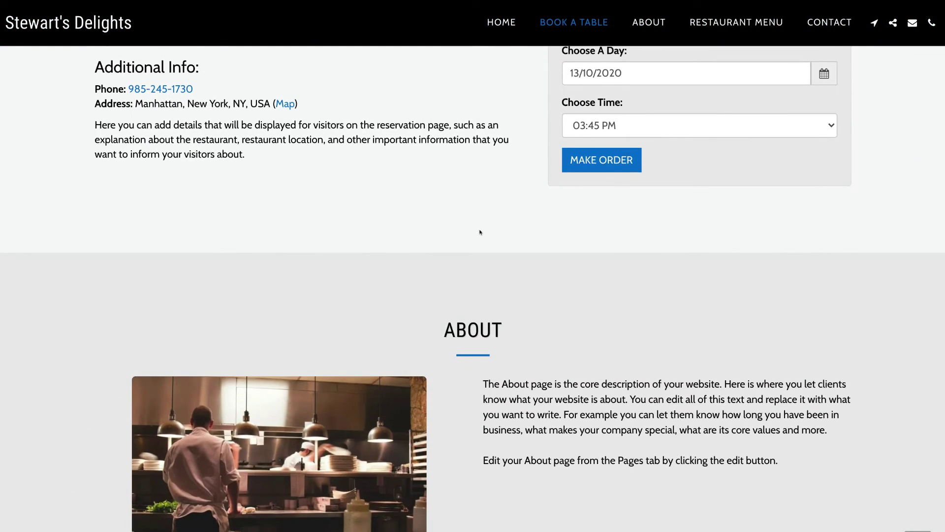
scroll(481, 232, down, 8)
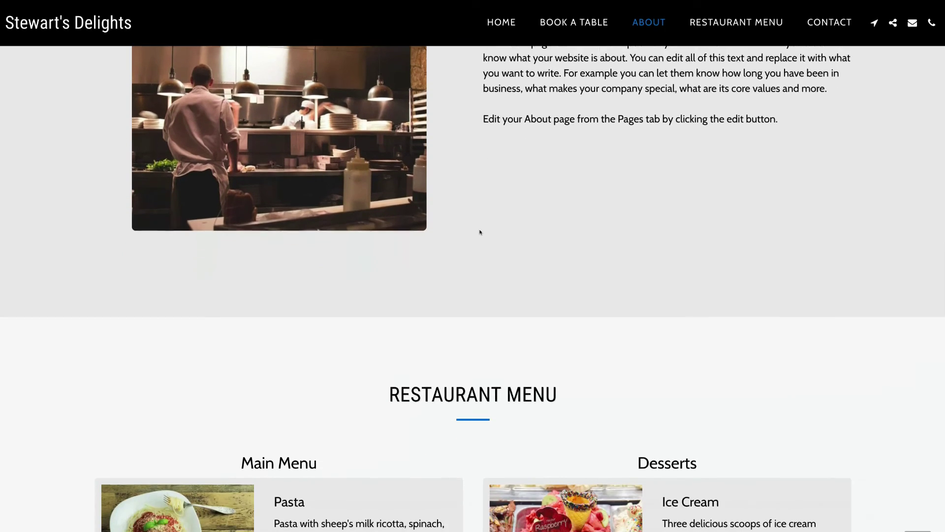
scroll(480, 232, down, 4)
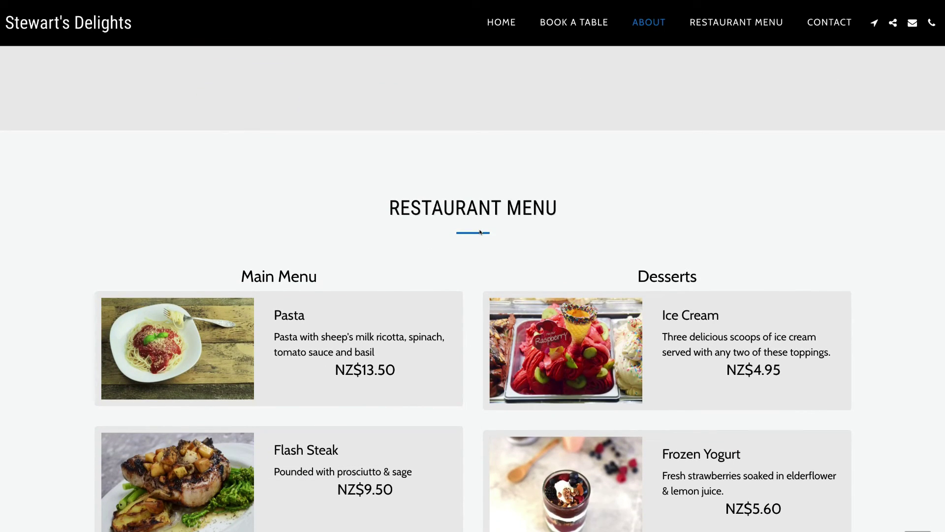
scroll(480, 232, down, 5)
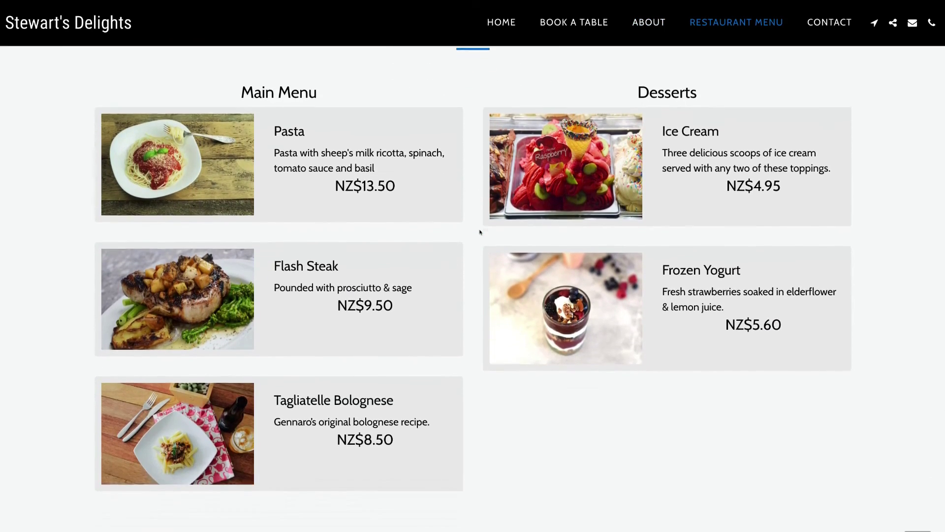
scroll(481, 232, down, 2)
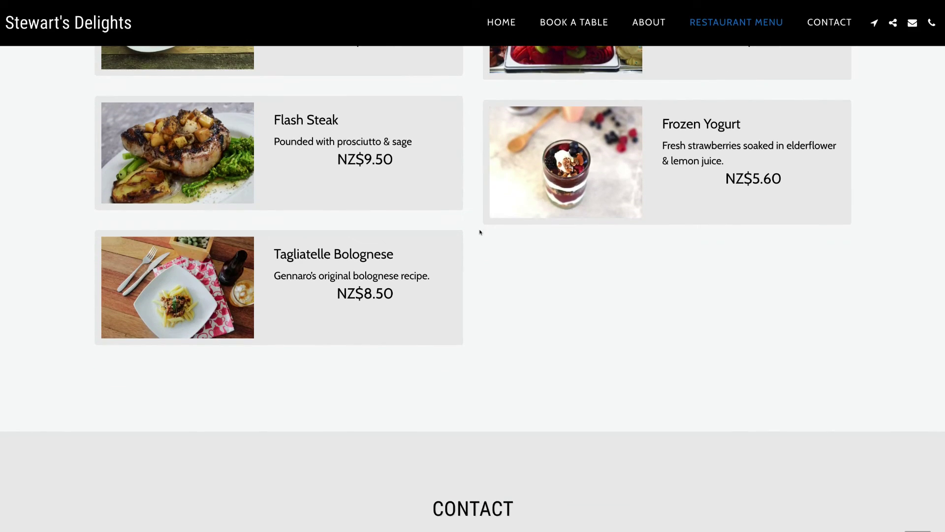
scroll(481, 232, down, 3)
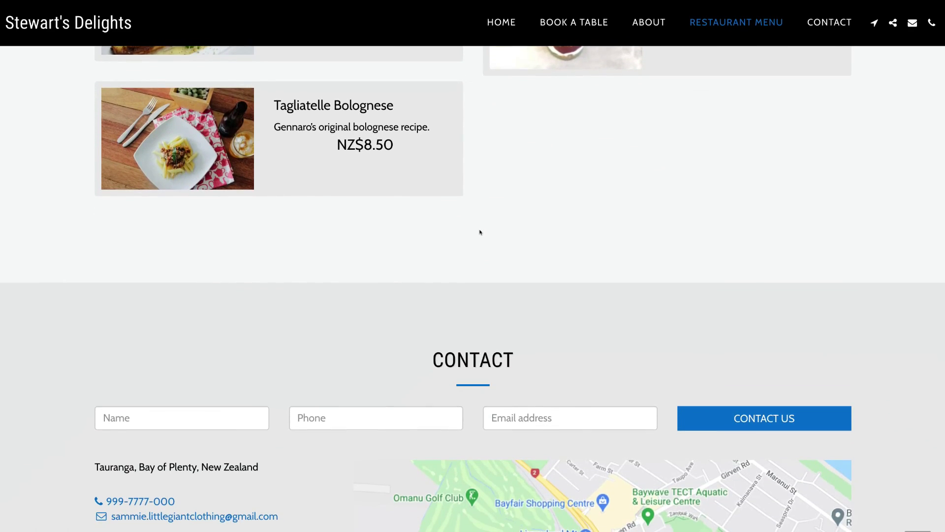
scroll(480, 232, down, 1)
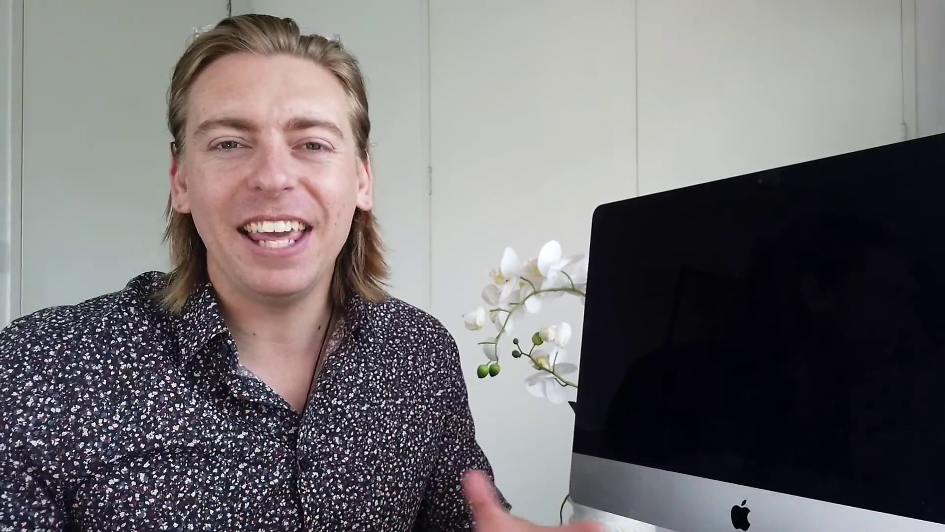